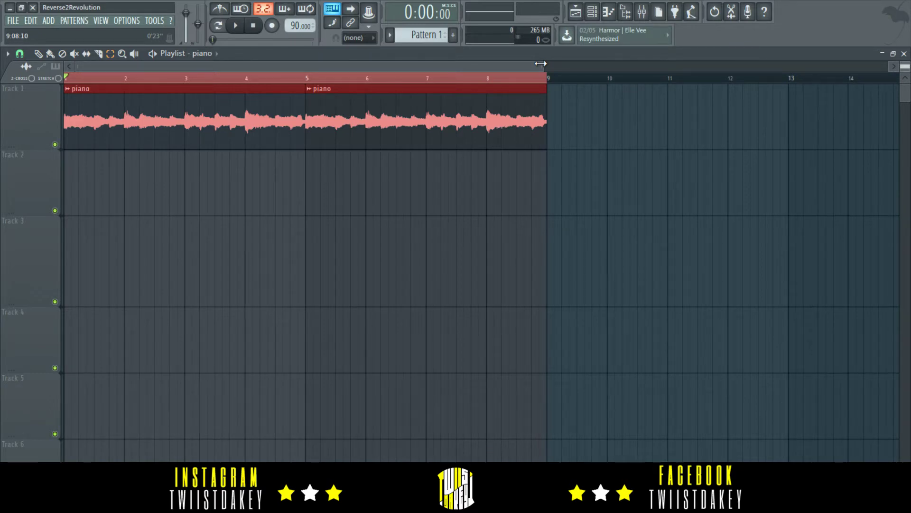
# Step: Play the piano loop in the playlist from the start and stop playback
pyautogui.moveTo(540, 63); pyautogui.dragTo(544, 66)
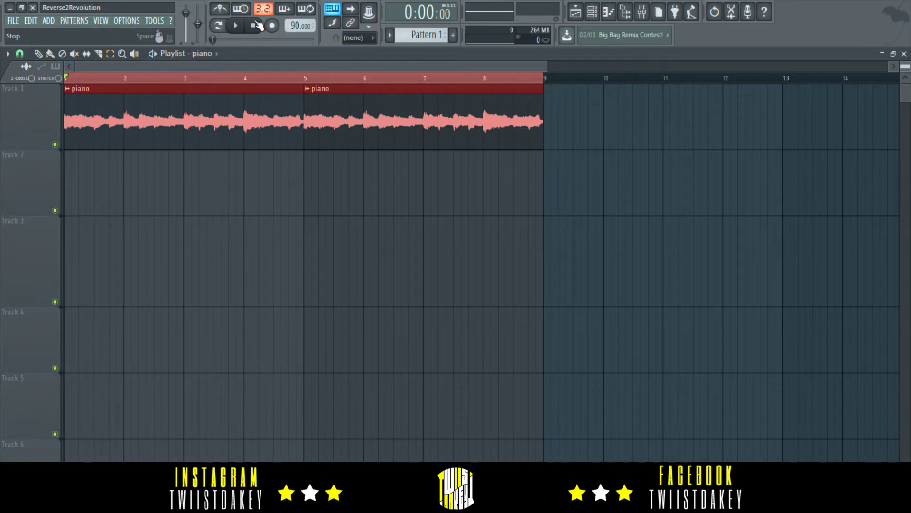
pyautogui.click(235, 28)
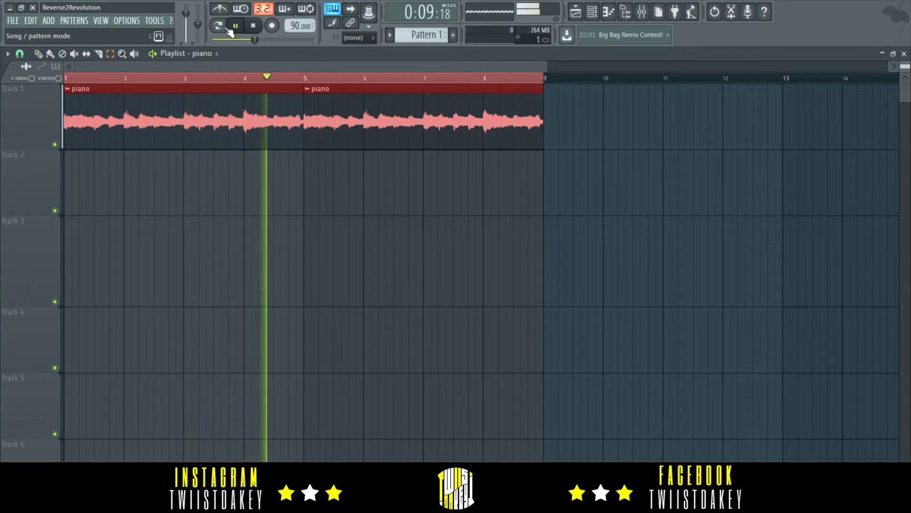
pyautogui.click(252, 27)
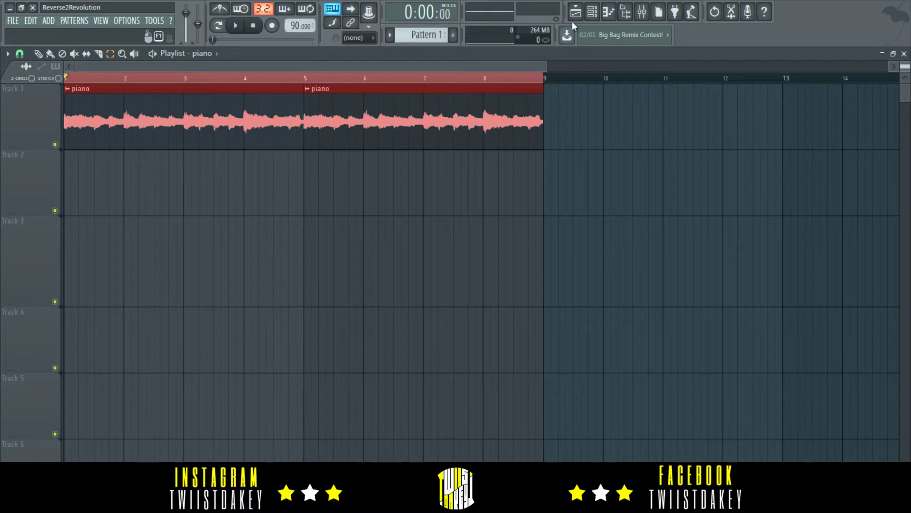
# Step: Route the selected piano channel to mixer track Insert 1
pyautogui.click(642, 12)
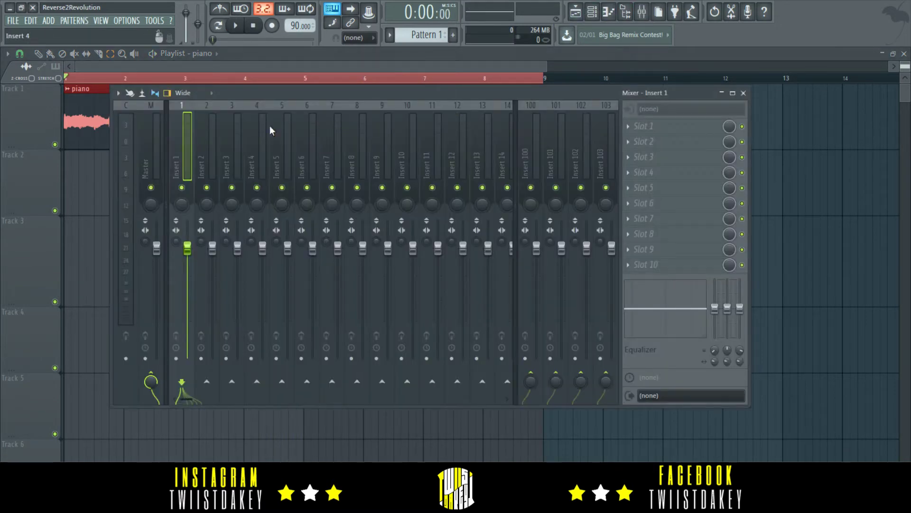
pyautogui.moveTo(258, 109); pyautogui.dragTo(374, 145)
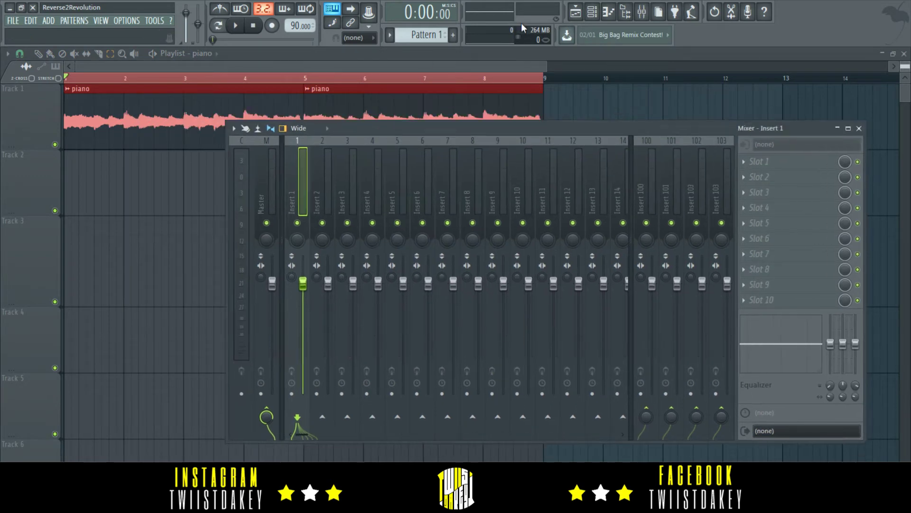
pyautogui.click(592, 11)
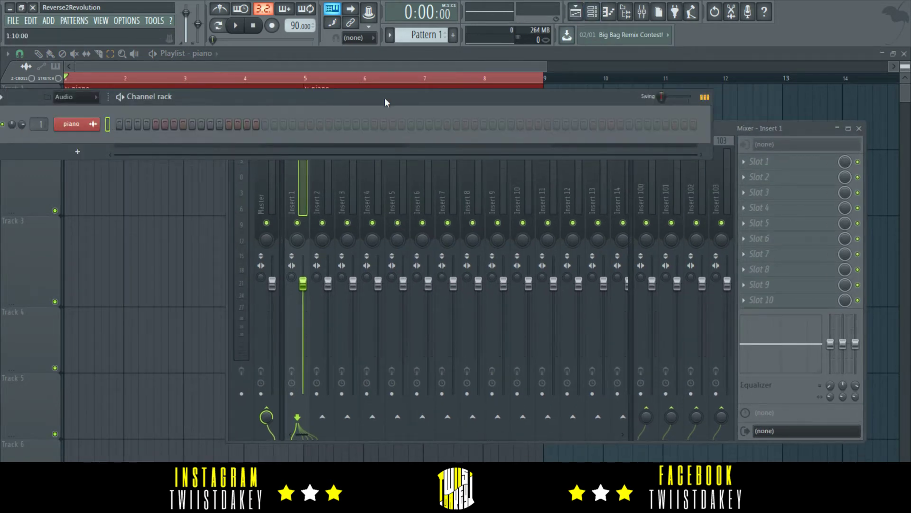
pyautogui.click(515, 67)
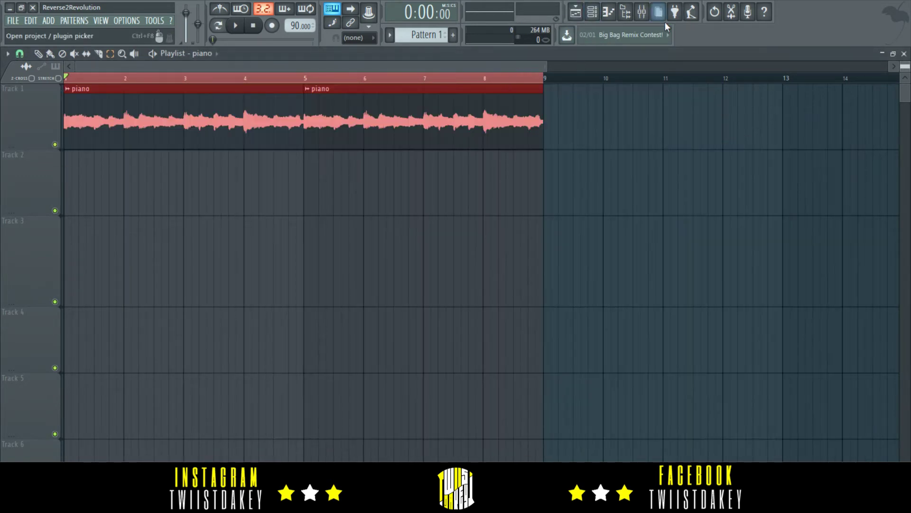
pyautogui.click(642, 12)
pyautogui.rightClick(297, 169)
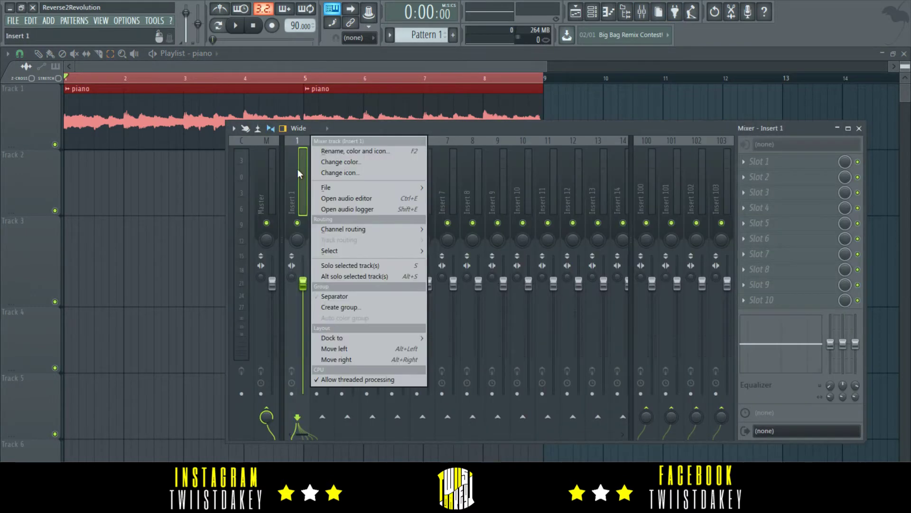
pyautogui.moveTo(307, 188)
pyautogui.click(289, 172)
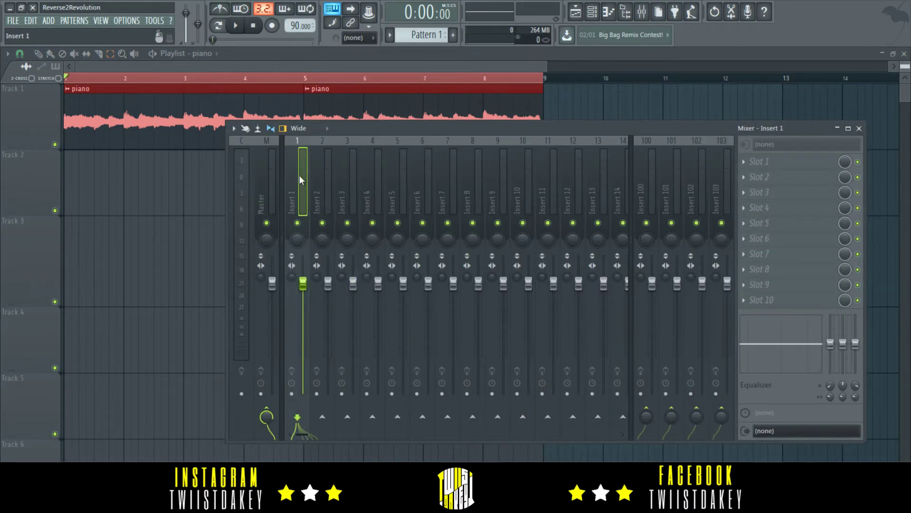
pyautogui.rightClick(292, 172)
pyautogui.moveTo(380, 227)
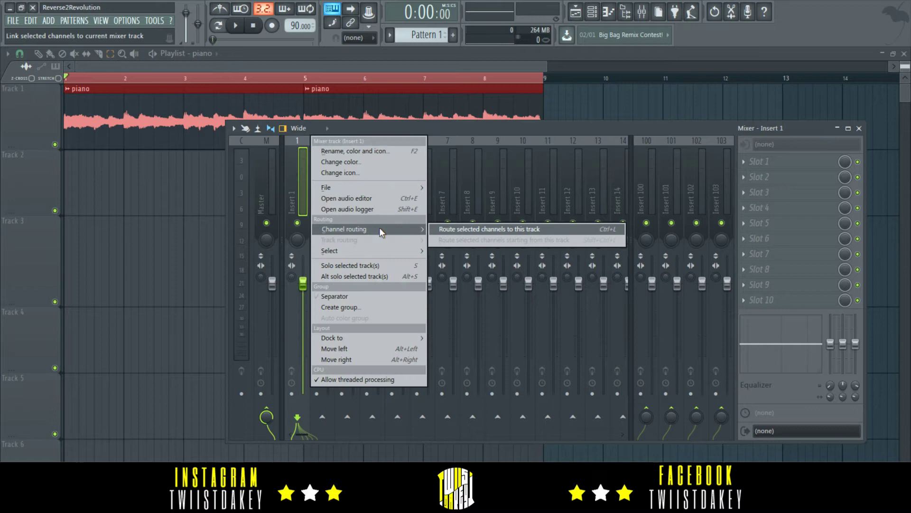
pyautogui.click(458, 229)
# Step: Load Gross Beat into the first effect slot of the piano mixer track
pyautogui.click(748, 167)
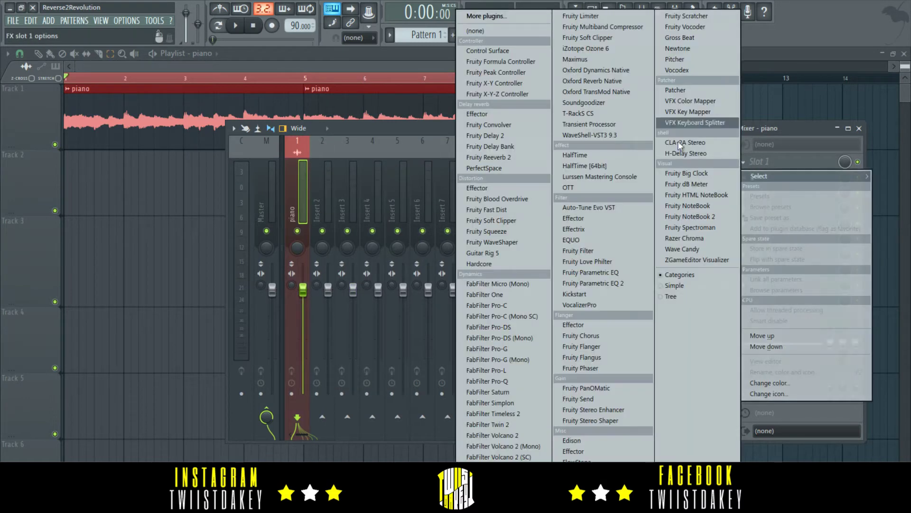
pyautogui.click(686, 37)
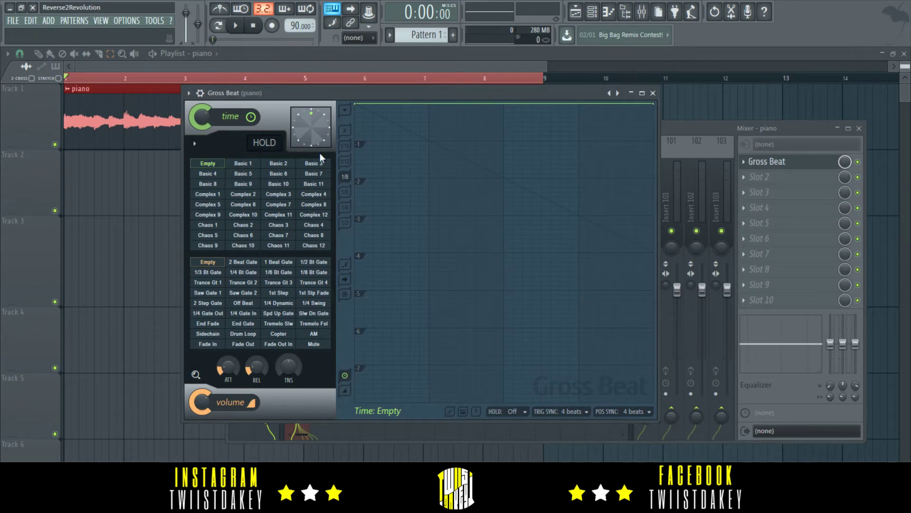
# Step: Audition the piano loop with Gross Beat's Basic 9 time pattern and stop playback
pyautogui.click(254, 183)
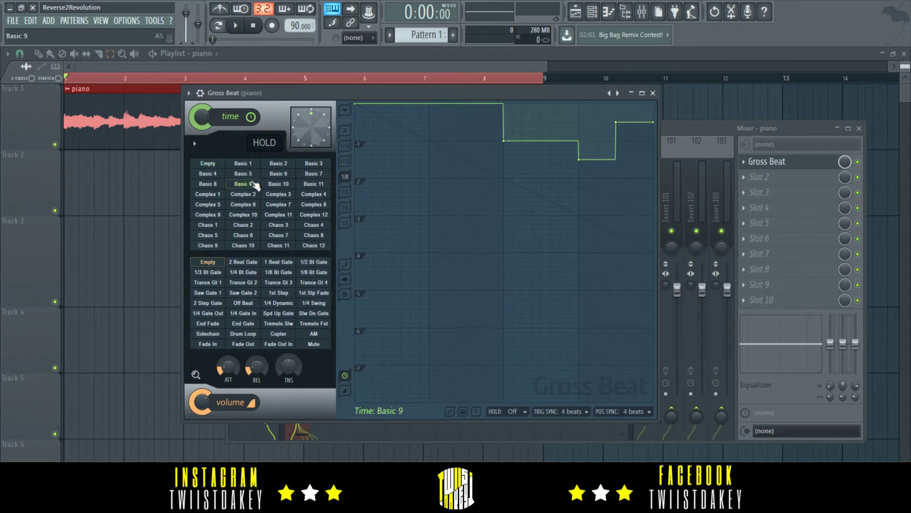
pyautogui.click(236, 26)
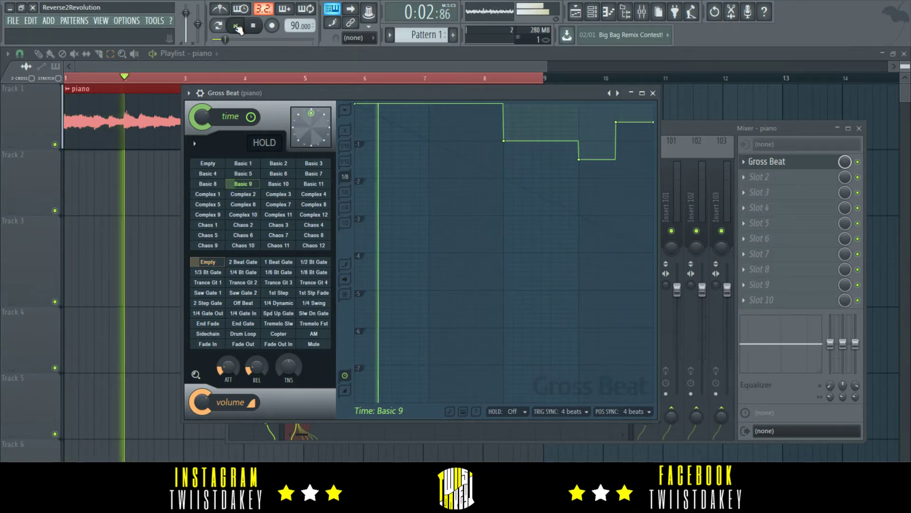
pyautogui.press('space')
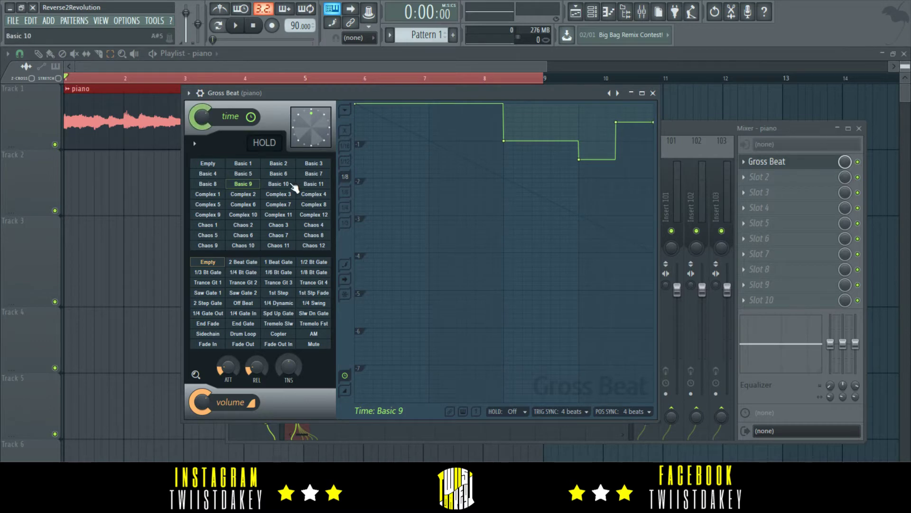
# Step: Load the Default preset in Gross Beat
pyautogui.click(188, 93)
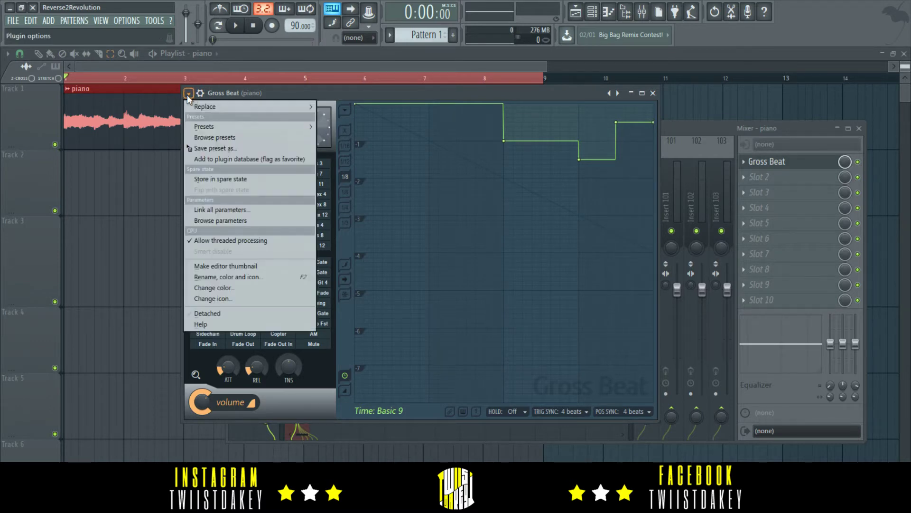
pyautogui.moveTo(196, 126)
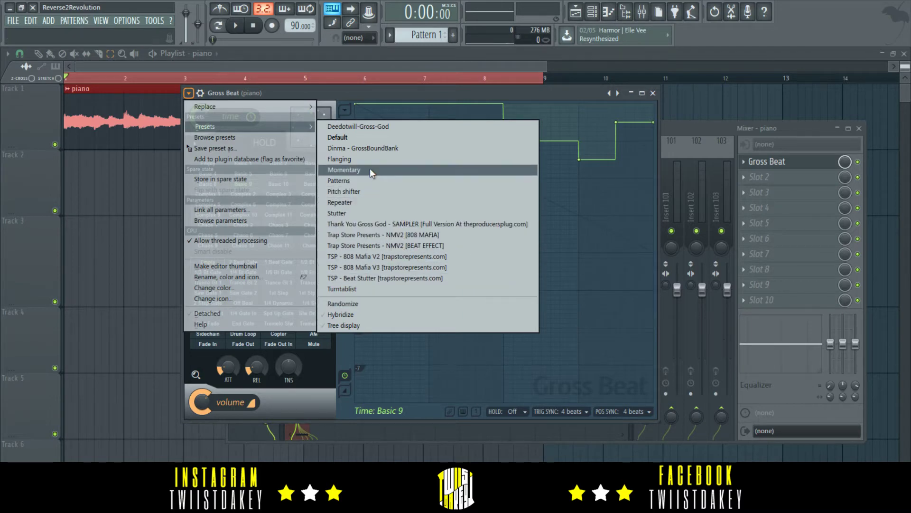
pyautogui.click(346, 138)
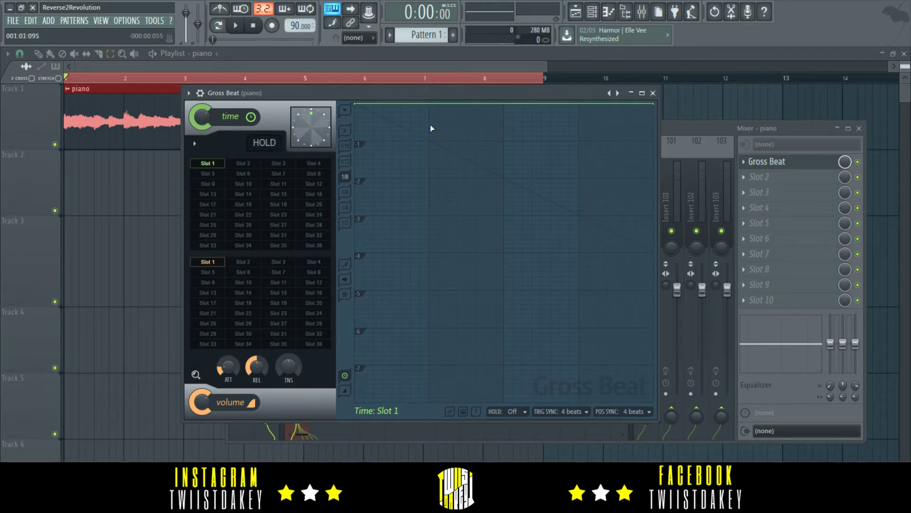
# Step: During playback, draw a stepped time envelope in Slot 1: down to level 1 on beats 2 and 4, back to the upper line on beat 3
pyautogui.click(245, 32)
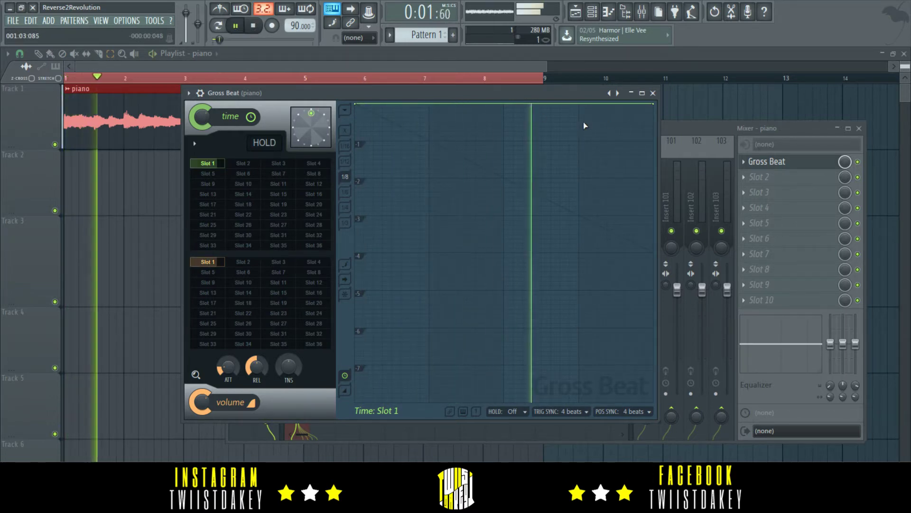
pyautogui.click(430, 141)
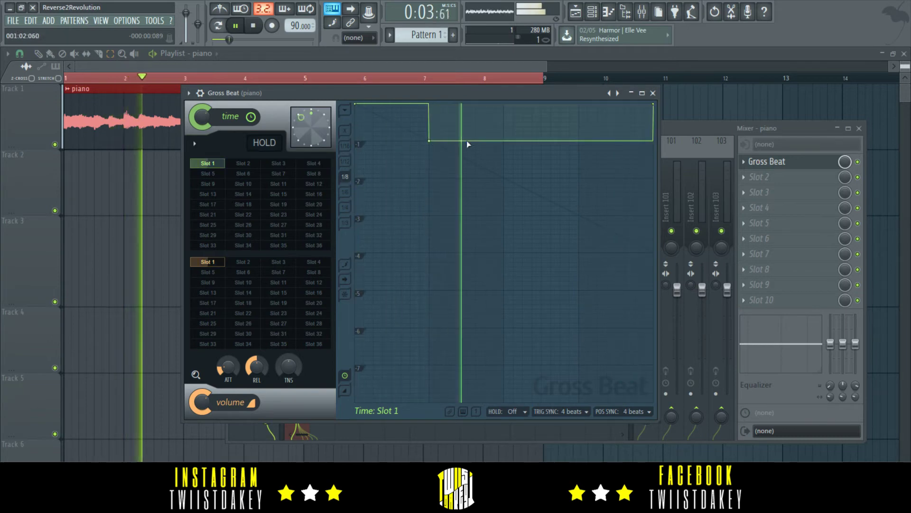
pyautogui.click(504, 108)
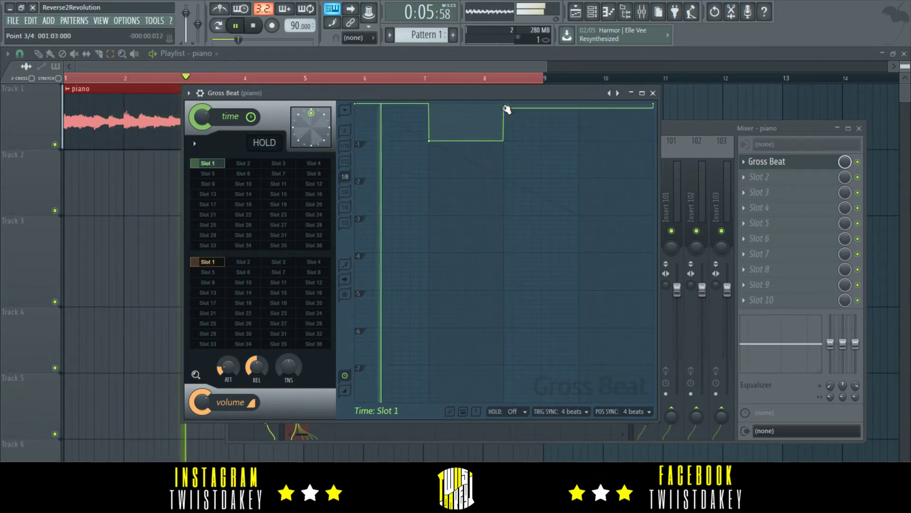
pyautogui.click(578, 137)
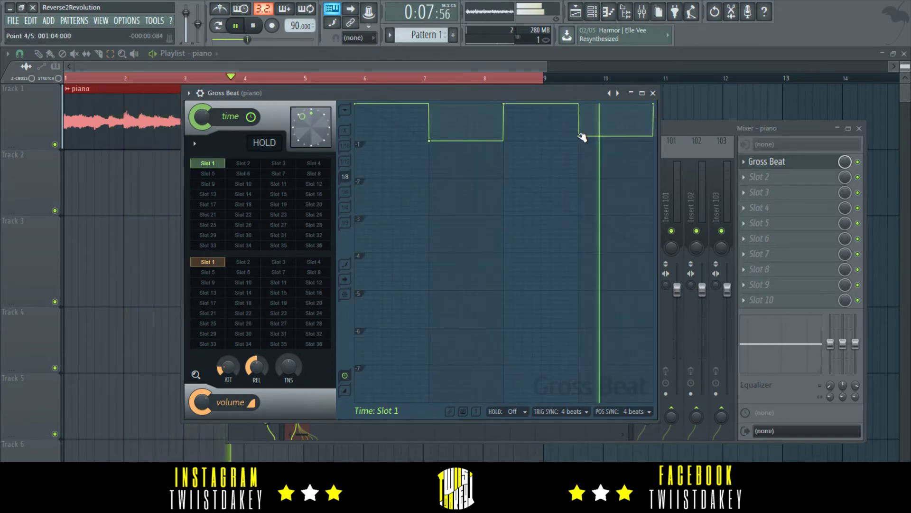
pyautogui.moveTo(579, 136); pyautogui.dragTo(579, 141)
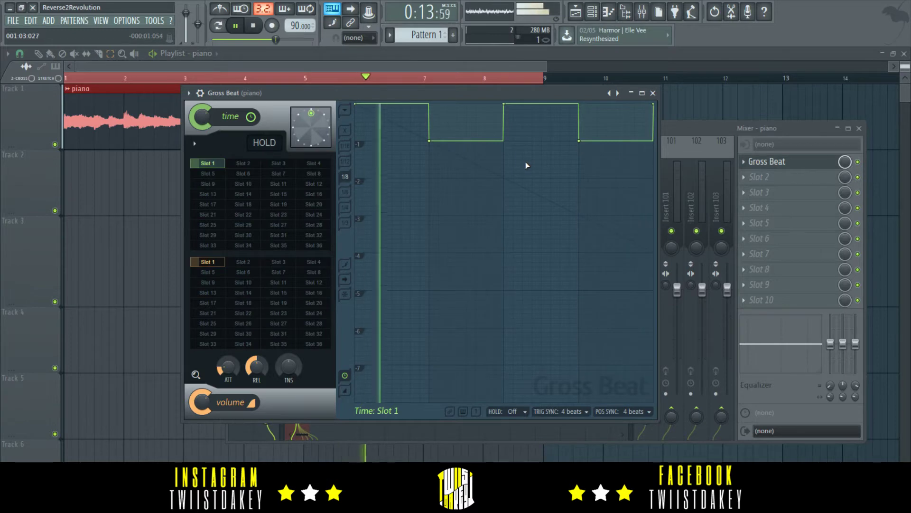
# Step: Replay the piano loop from the start with the stepped time envelope, check the end point's mode options, and stop playback
pyautogui.click(859, 168)
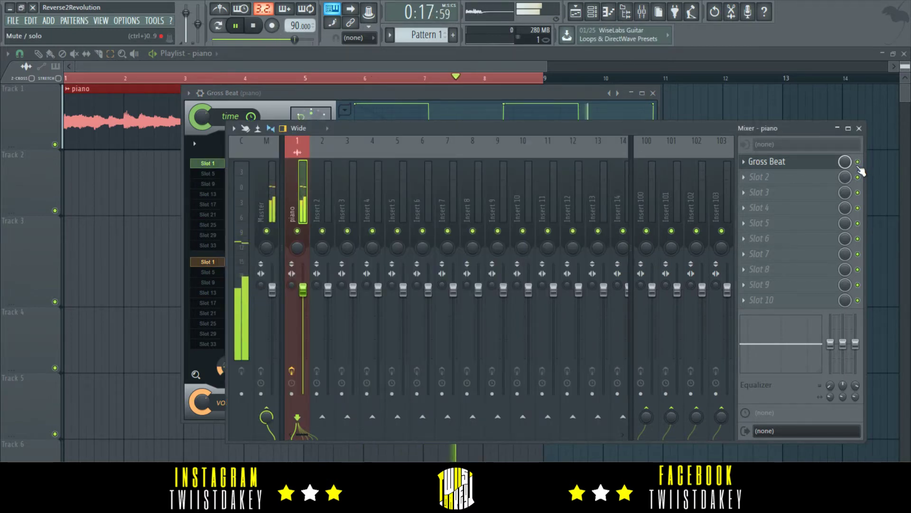
pyautogui.click(532, 94)
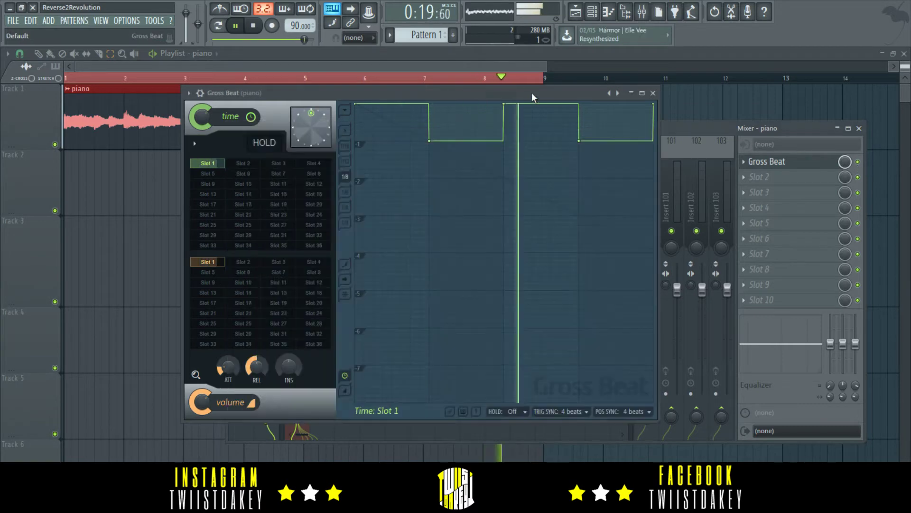
pyautogui.click(253, 26)
pyautogui.click(235, 26)
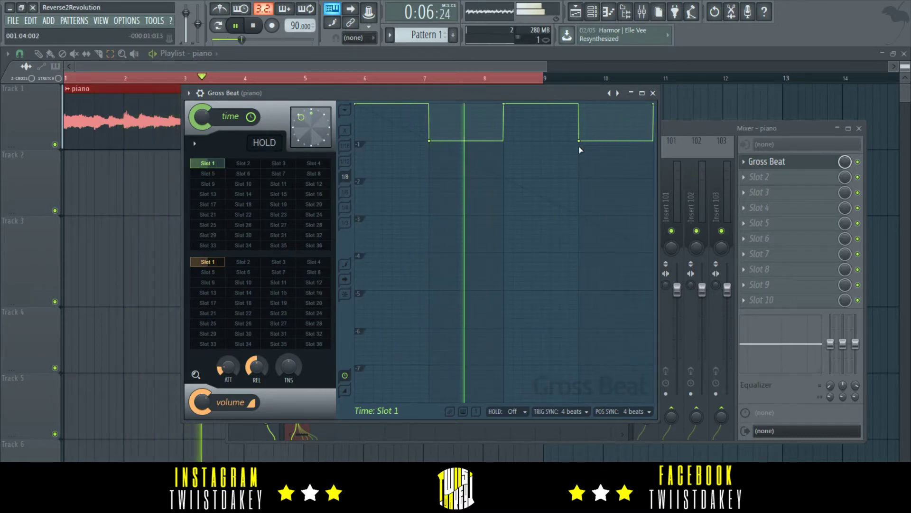
pyautogui.rightClick(652, 102)
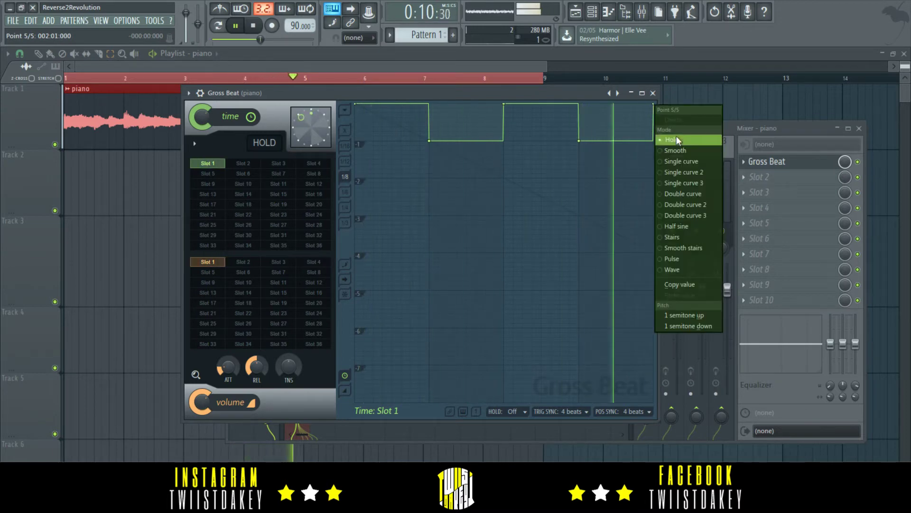
pyautogui.click(255, 26)
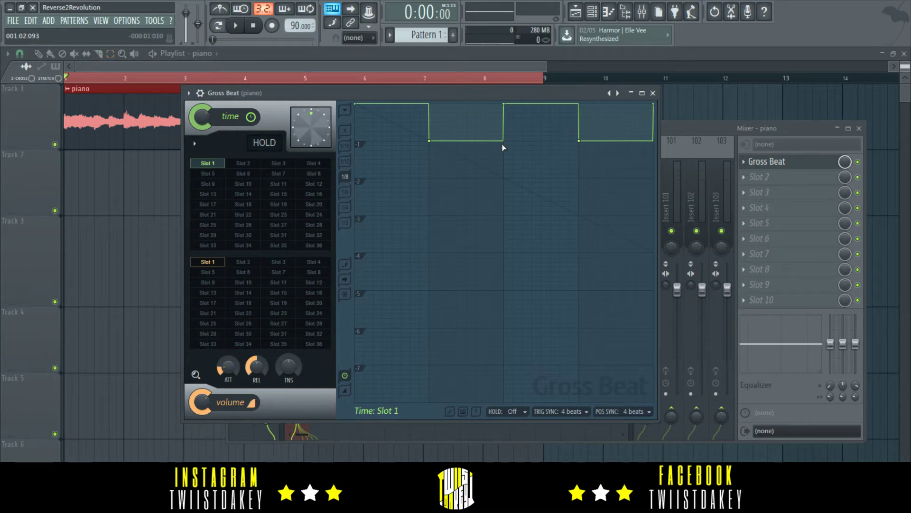
# Step: Change the mode of the envelope point on beat 2 from Hold to Single curve
pyautogui.rightClick(654, 104)
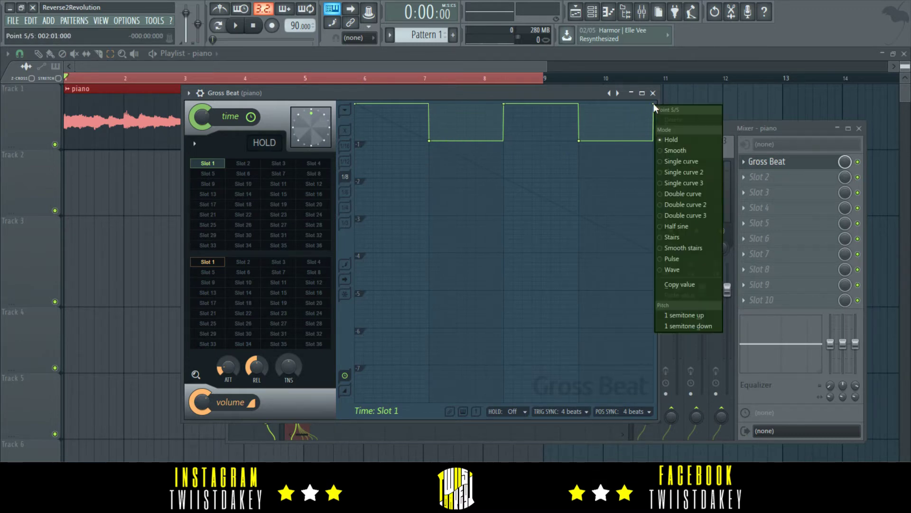
pyautogui.rightClick(429, 138)
pyautogui.rightClick(429, 139)
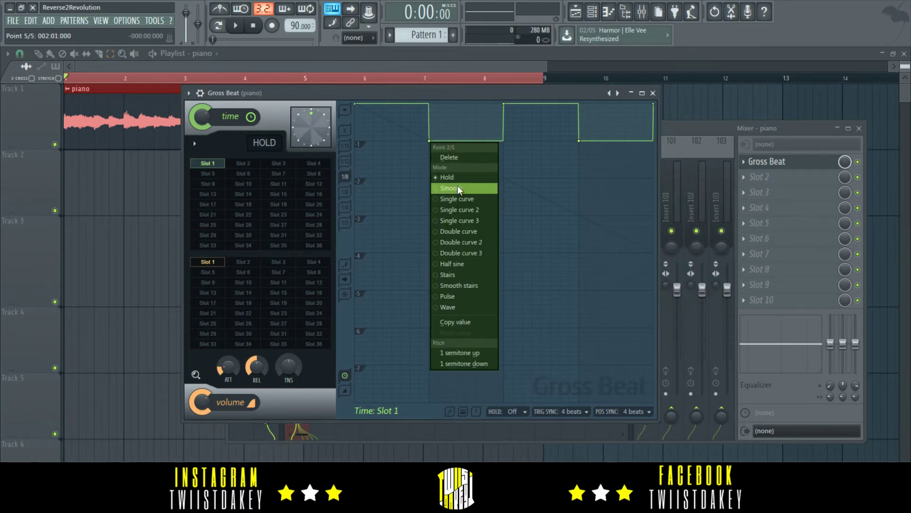
pyautogui.click(458, 197)
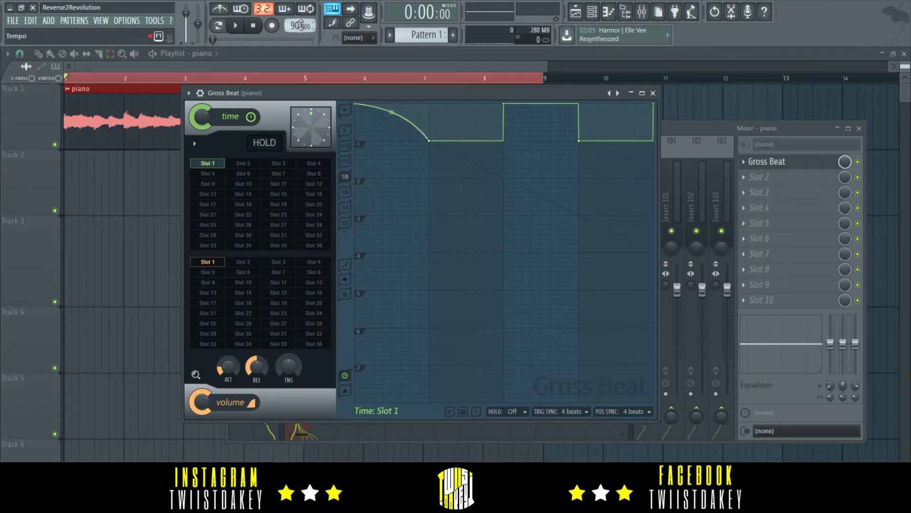
# Step: Play the loop and adjust the tension between envelope points 1 and 2, trying straight and inward bends before bowing the curve outward
pyautogui.click(237, 27)
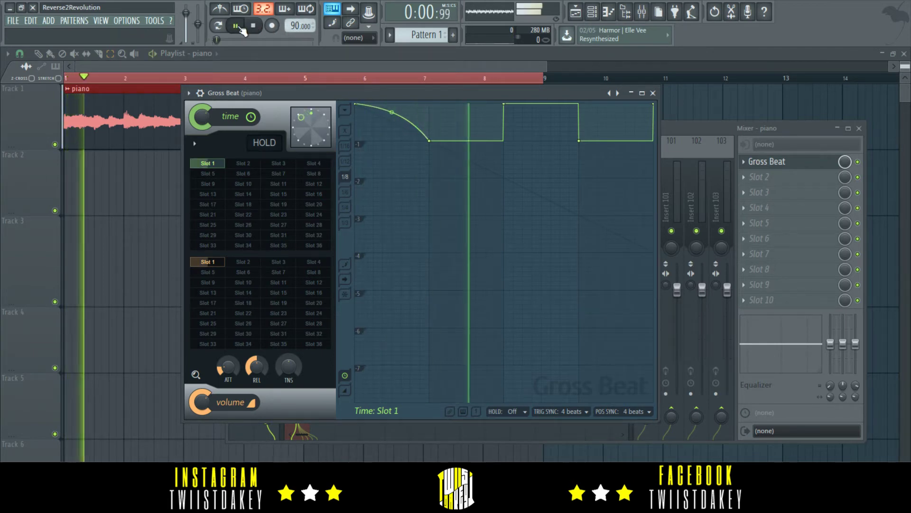
pyautogui.moveTo(392, 112); pyautogui.dragTo(393, 122)
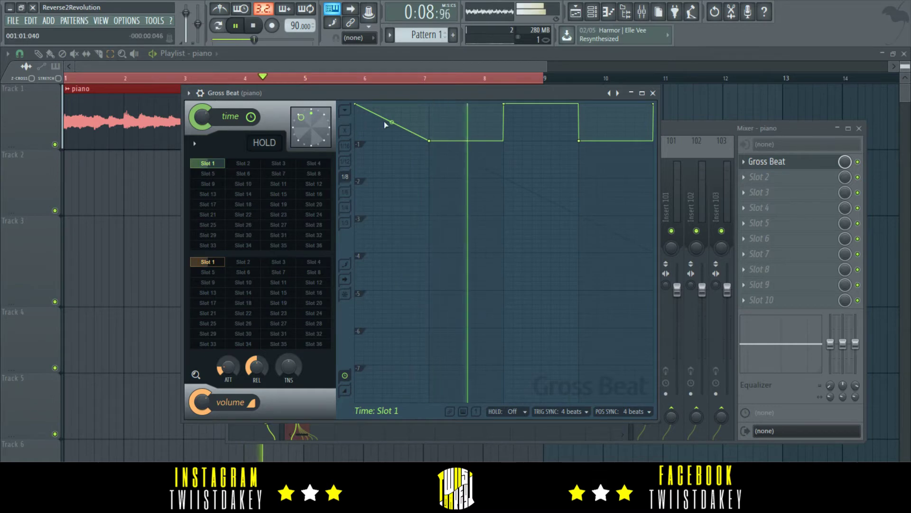
pyautogui.moveTo(384, 121); pyautogui.dragTo(386, 136)
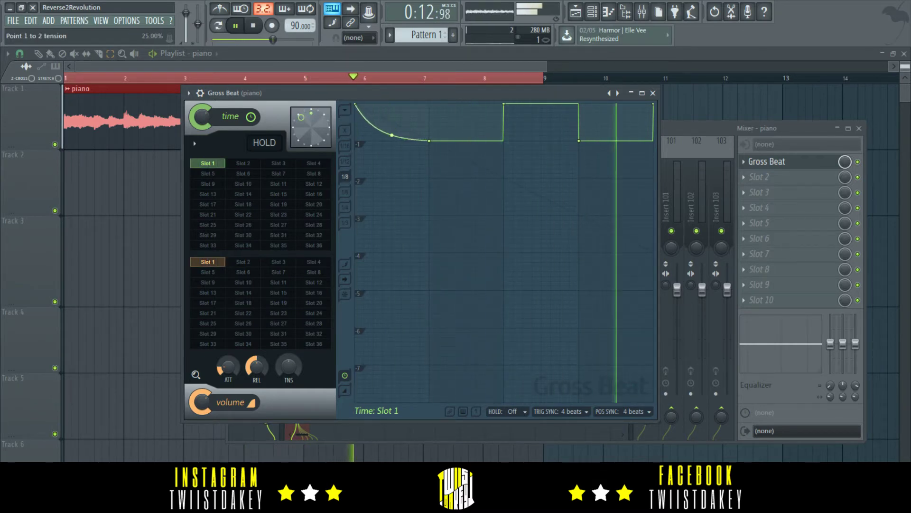
pyautogui.moveTo(391, 129); pyautogui.dragTo(387, 125)
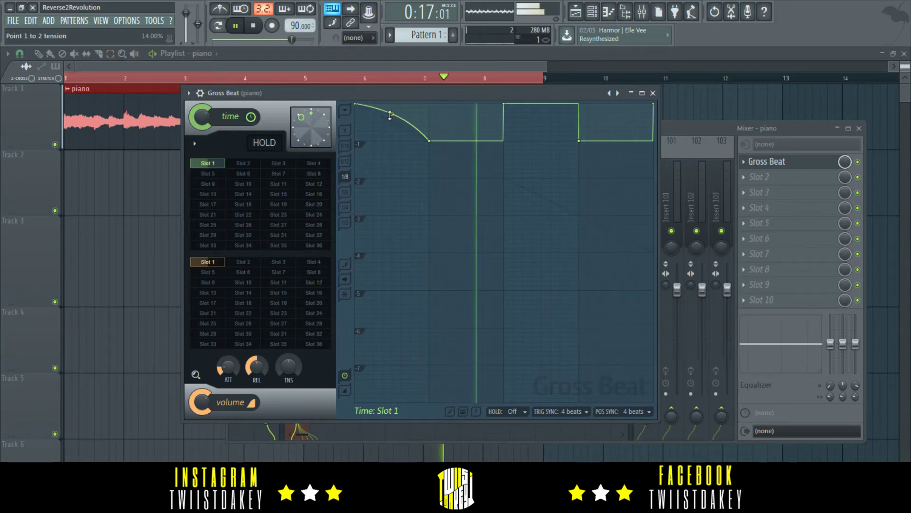
# Step: Stop playback and rebuild the square step in Slot 1's time envelope, holding the upper line through beat 1 and dropping to level 1 on beat 2
pyautogui.moveTo(387, 127); pyautogui.dragTo(433, 104)
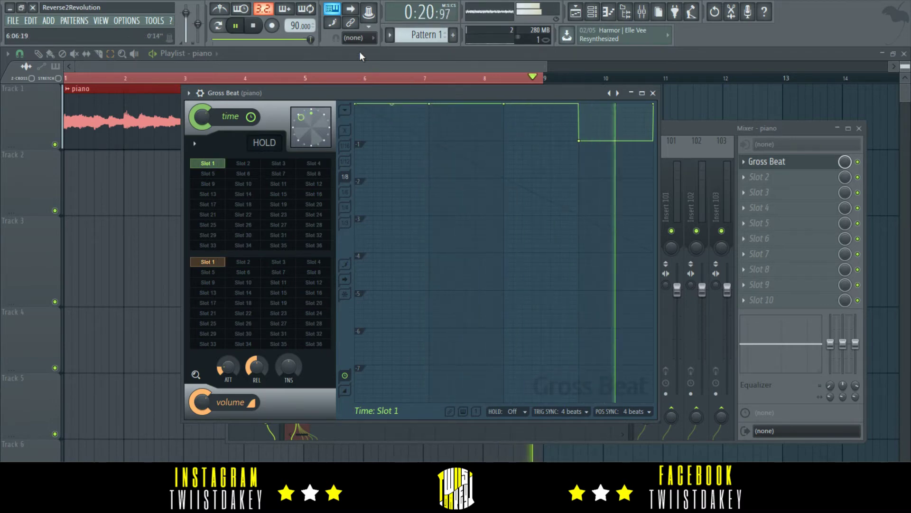
pyautogui.click(255, 26)
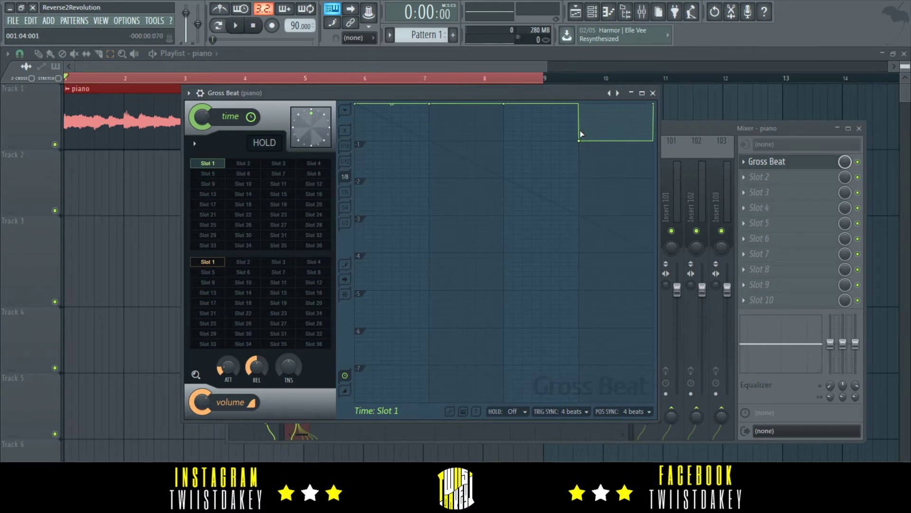
pyautogui.moveTo(432, 106); pyautogui.dragTo(430, 140)
pyautogui.click(431, 108)
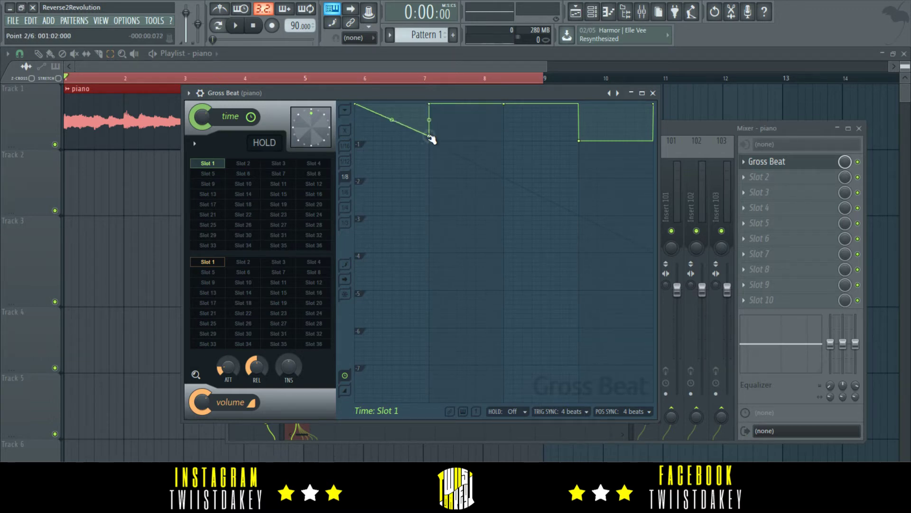
pyautogui.moveTo(432, 139); pyautogui.dragTo(431, 109)
pyautogui.moveTo(429, 145); pyautogui.dragTo(431, 141)
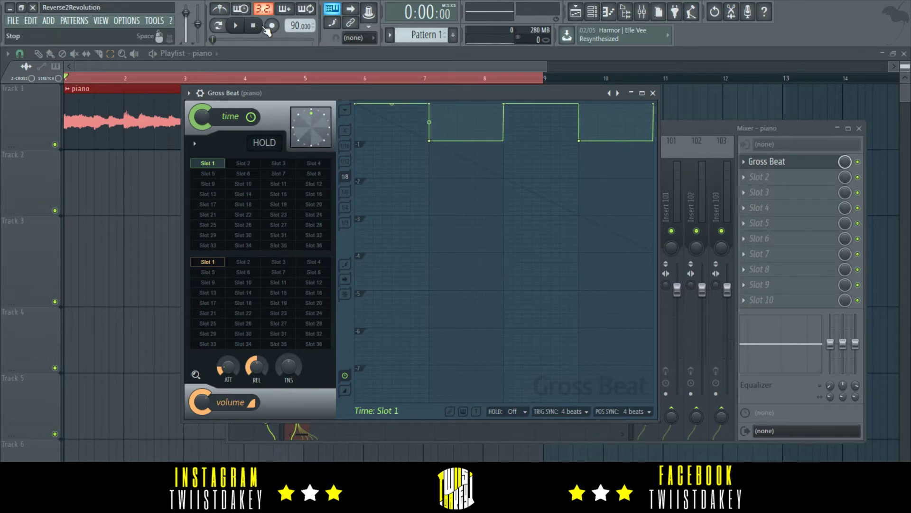
# Step: Play the loop from the start and change the mode of the time envelope's end point from Hold to Smooth
pyautogui.press('space')
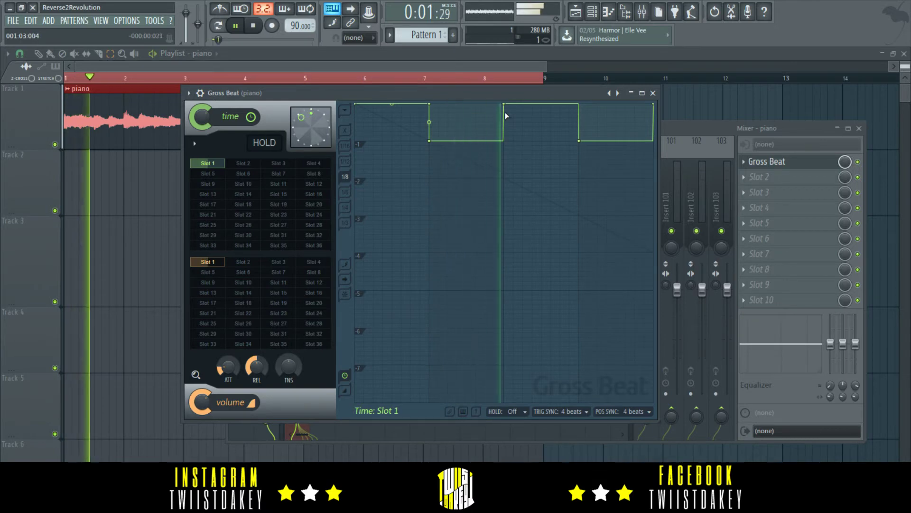
pyautogui.rightClick(654, 104)
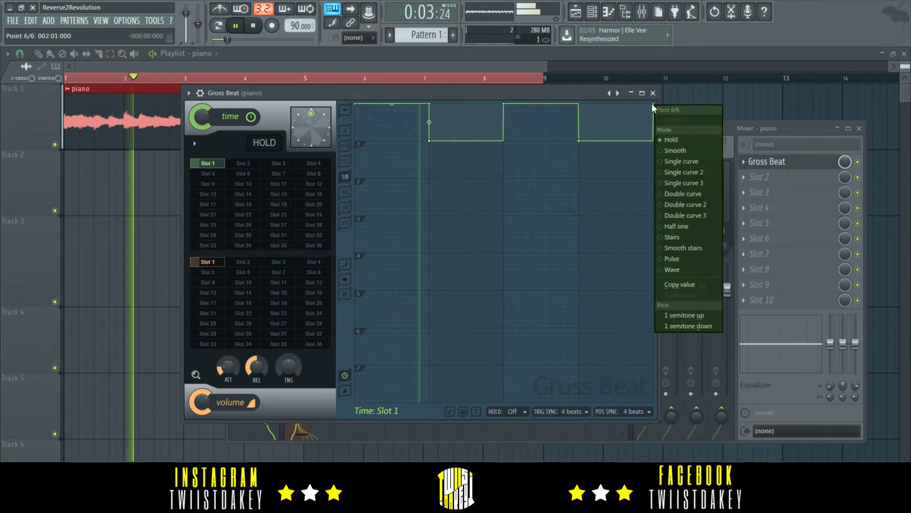
pyautogui.click(682, 151)
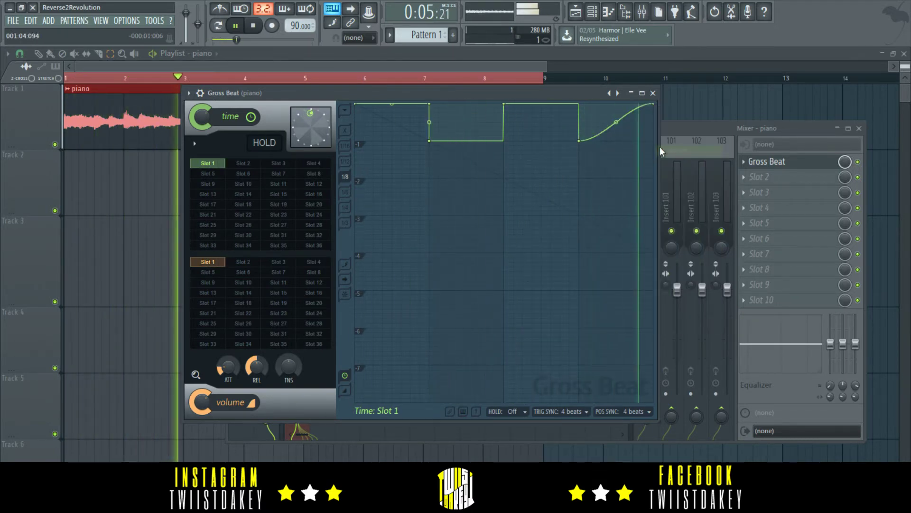
# Step: Straighten the ramp on beat 4 and lower its end point to halfway between the upper line and level 1
pyautogui.moveTo(619, 123); pyautogui.dragTo(618, 104)
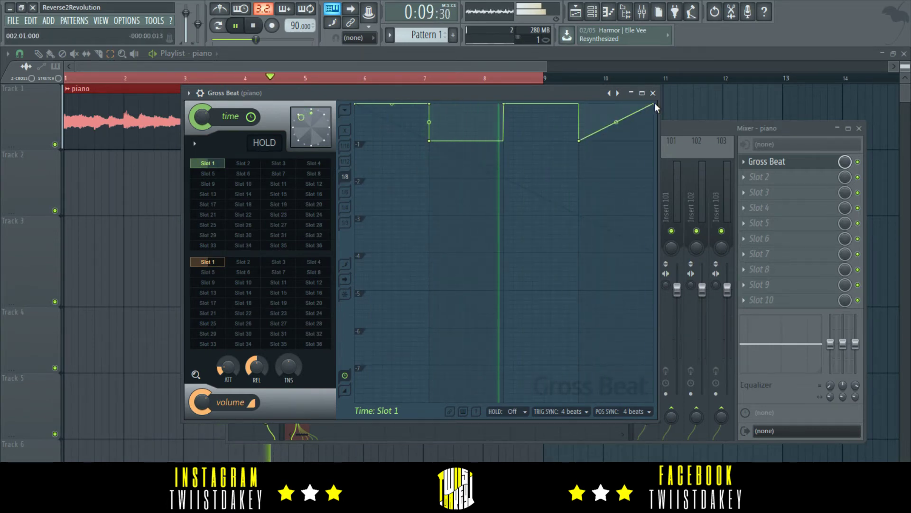
pyautogui.moveTo(654, 103); pyautogui.dragTo(653, 122)
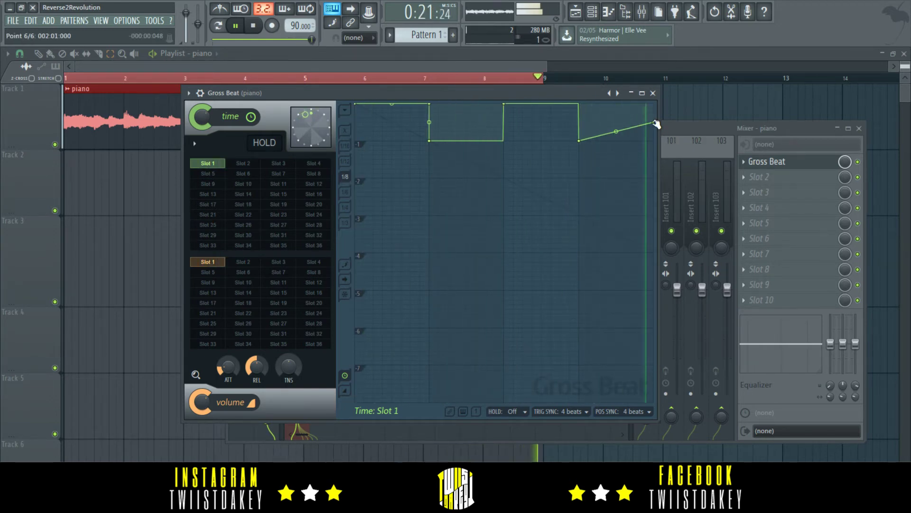
pyautogui.moveTo(654, 123)
pyautogui.mouseDown()
pyautogui.moveTo(655, 170)
pyautogui.moveTo(653, 122)
pyautogui.mouseUp()
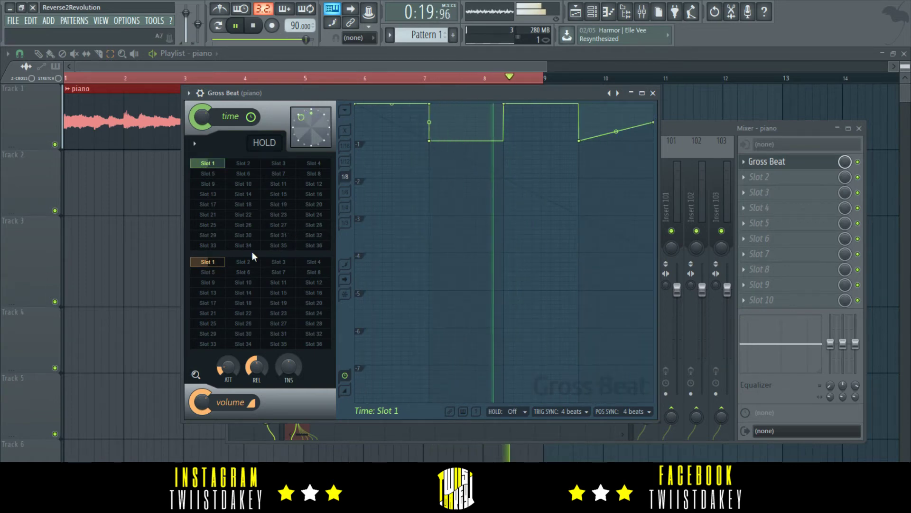
# Step: In volume Slot 1, lower the end point to the bottom and change its mode to Single curve for a fade-out
pyautogui.click(212, 264)
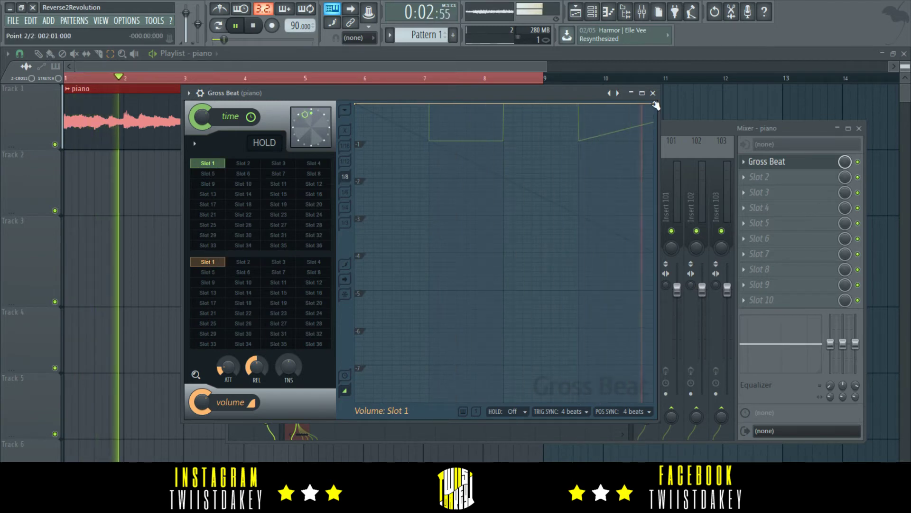
pyautogui.rightClick(654, 400)
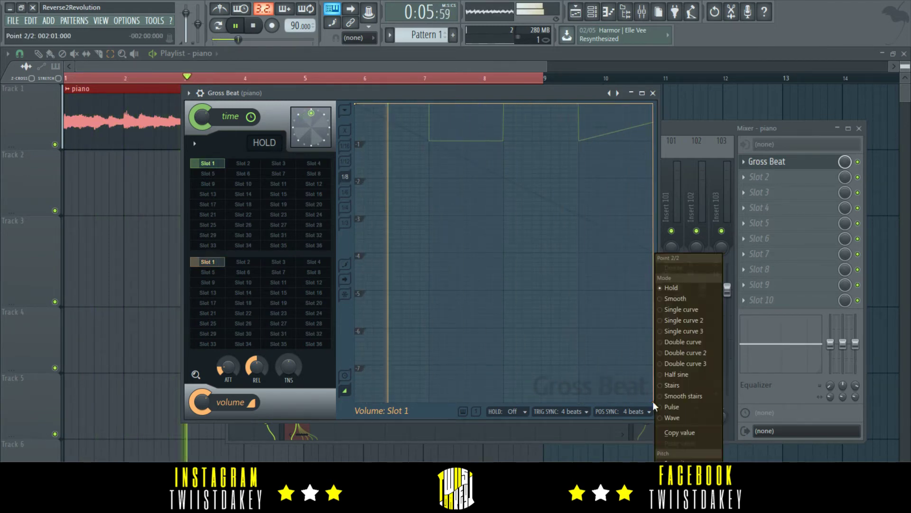
pyautogui.click(692, 308)
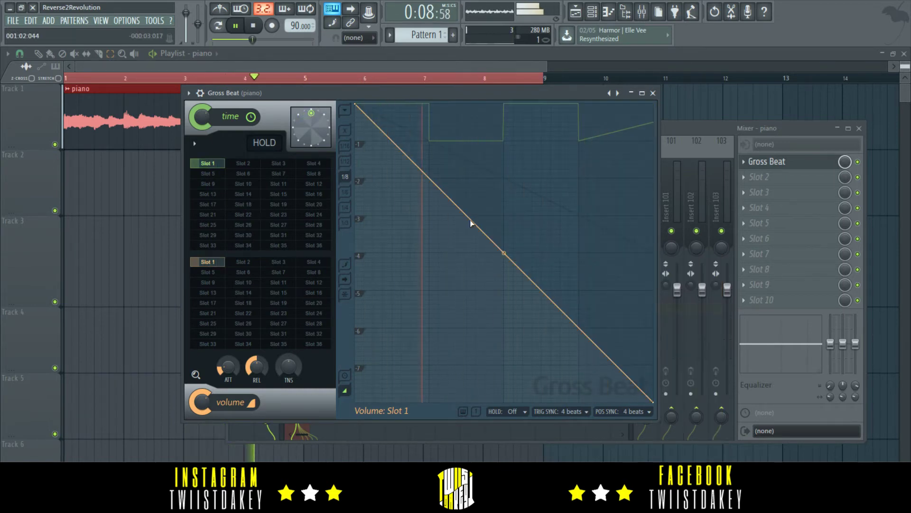
# Step: Bow the volume curve outward to 100% tension, then raise its end point to about a third of the way down
pyautogui.moveTo(504, 253); pyautogui.dragTo(505, 104)
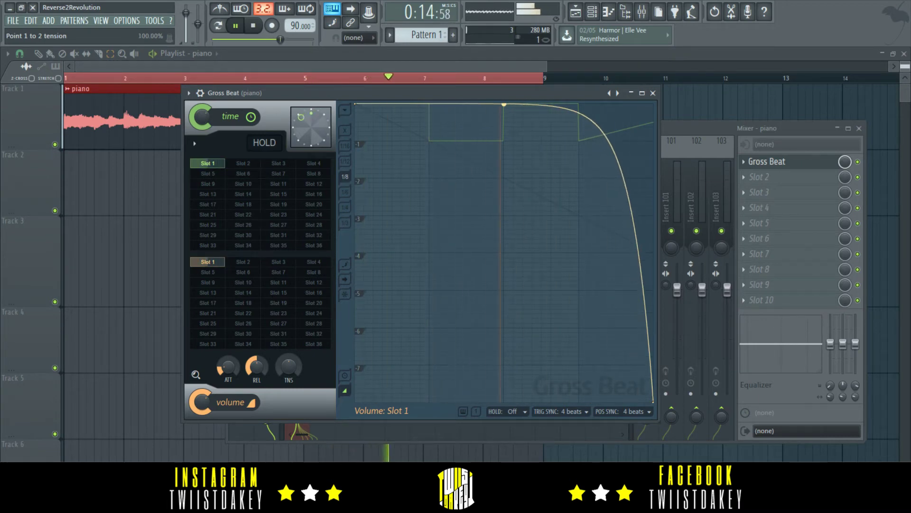
pyautogui.moveTo(504, 105); pyautogui.dragTo(504, 161)
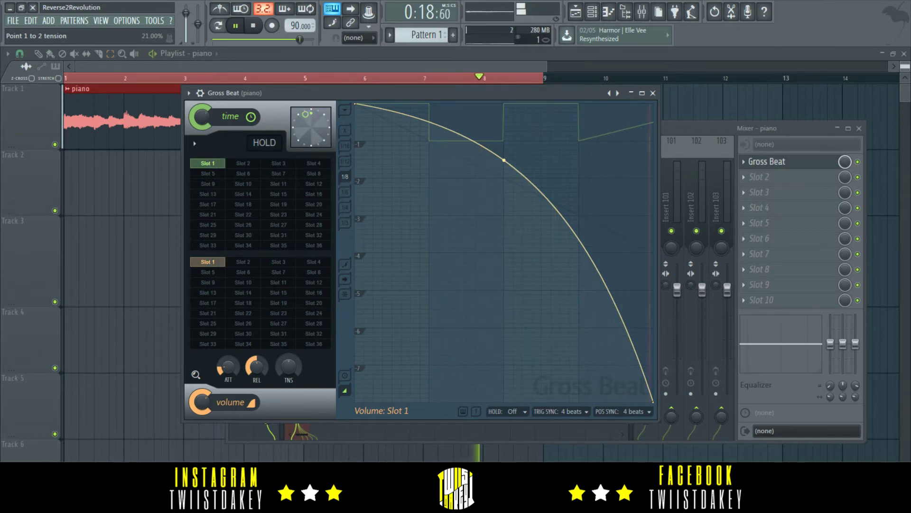
pyautogui.moveTo(504, 161); pyautogui.dragTo(504, 105)
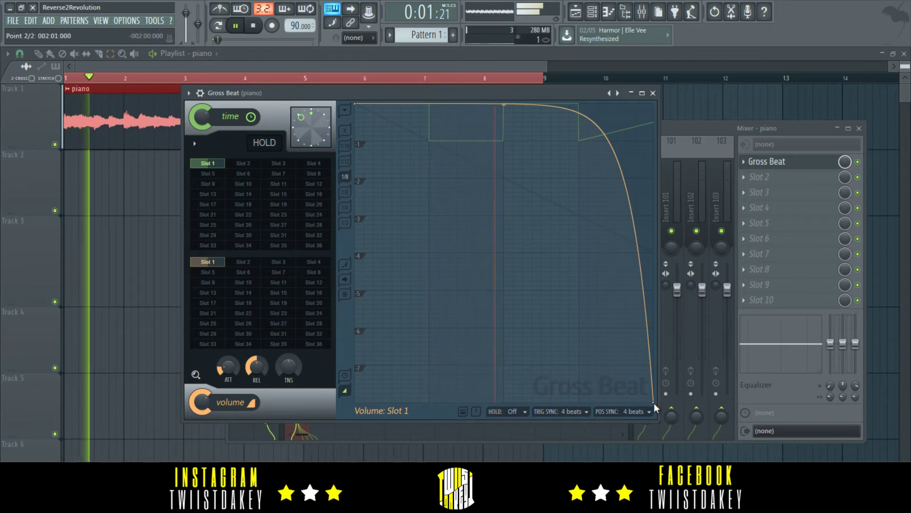
pyautogui.moveTo(654, 403); pyautogui.dragTo(647, 210)
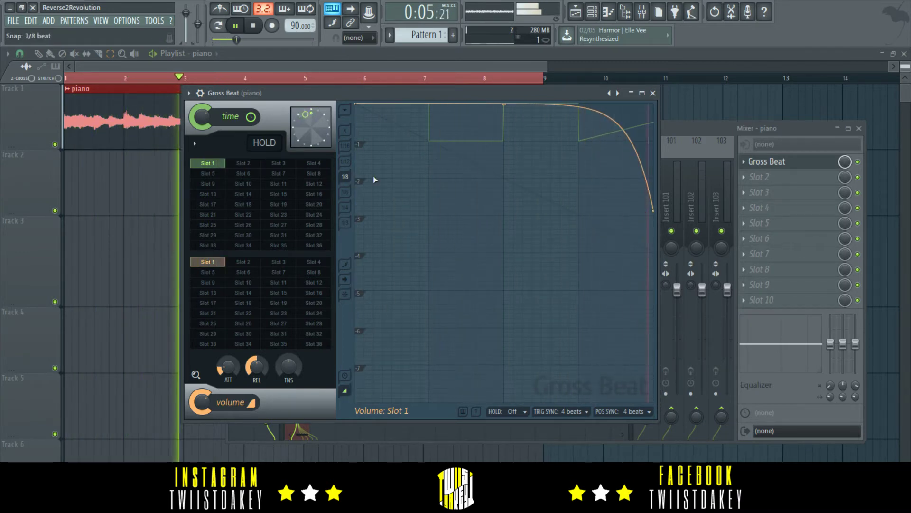
# Step: Return to the Slot 1 time envelope, stop playback, and rename the slot "twiist"
pyautogui.click(202, 162)
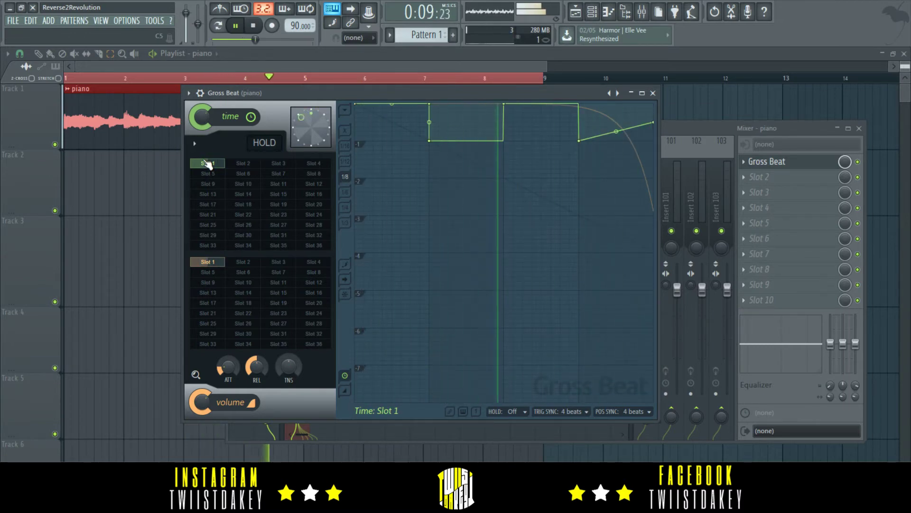
pyautogui.click(253, 27)
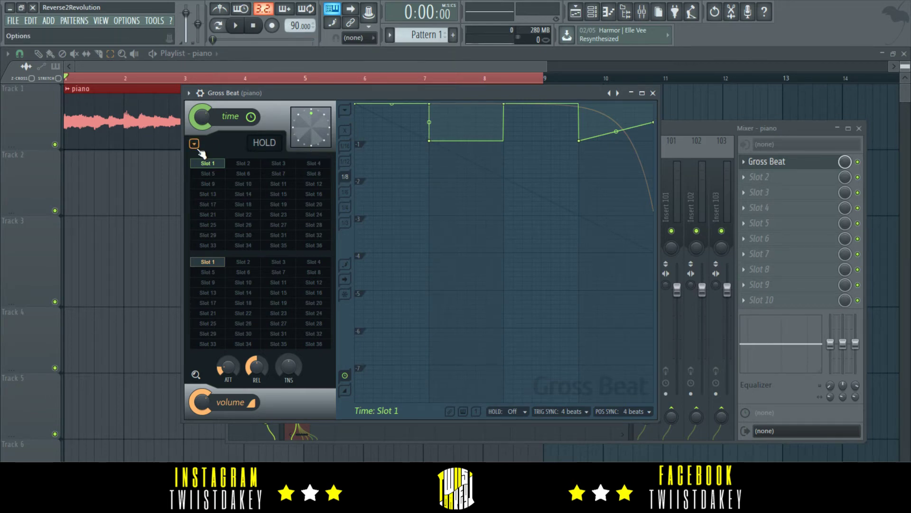
pyautogui.rightClick(208, 164)
pyautogui.click(233, 180)
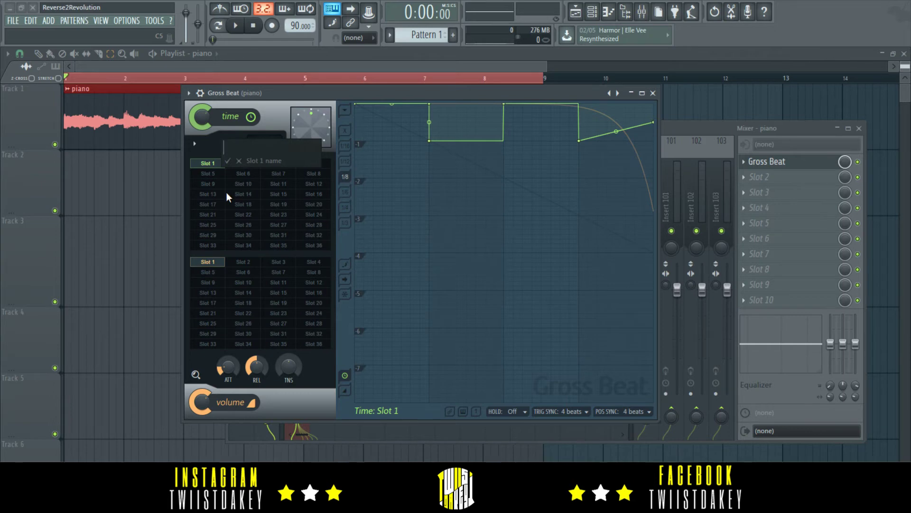
pyautogui.write('twiist')
pyautogui.press('Return')
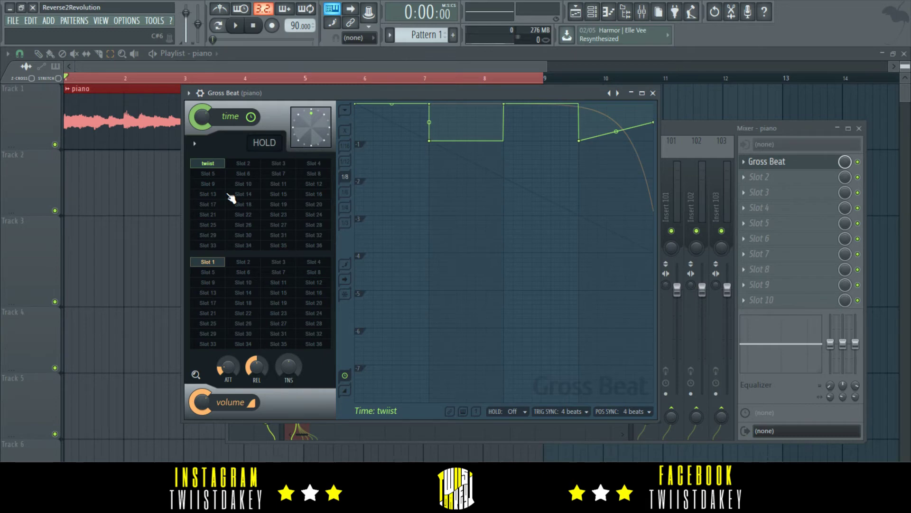
# Step: Switch both the time and volume envelopes to the empty Slot 2, leaving the time envelope open for editing
pyautogui.click(257, 164)
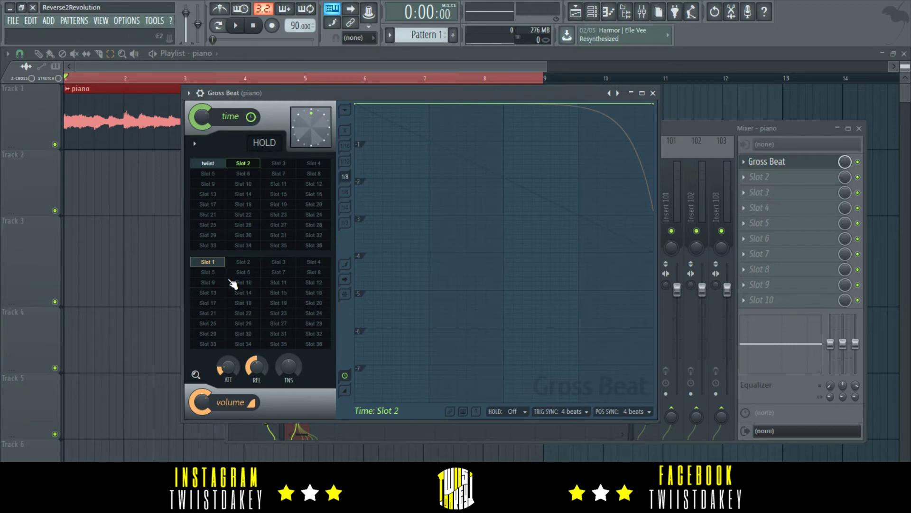
pyautogui.click(250, 264)
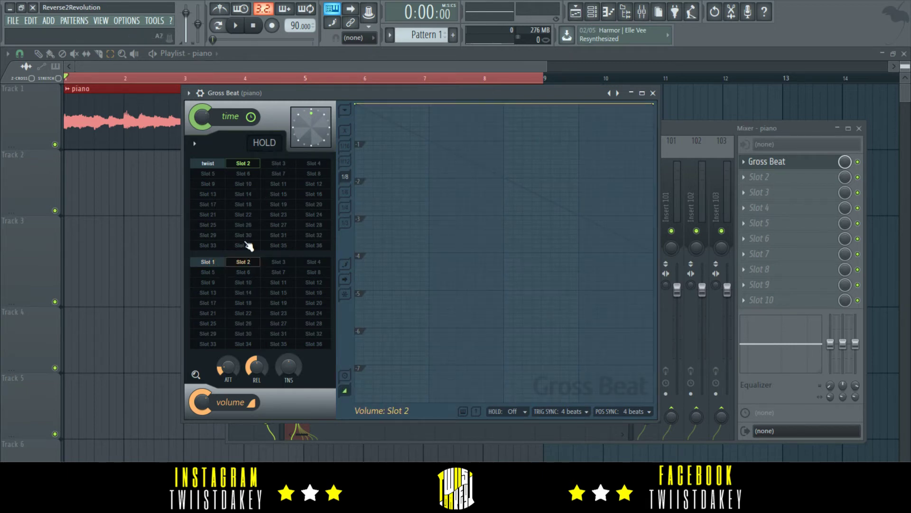
pyautogui.click(245, 165)
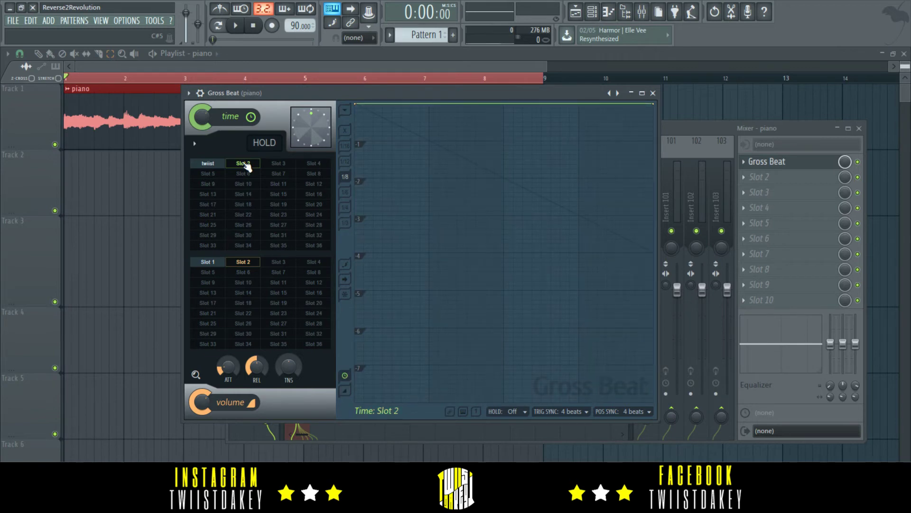
# Step: Change the Slot 2 end point from Hold to a sloping mode, try it at level 2 during playback, and settle it at level 1
pyautogui.rightClick(654, 104)
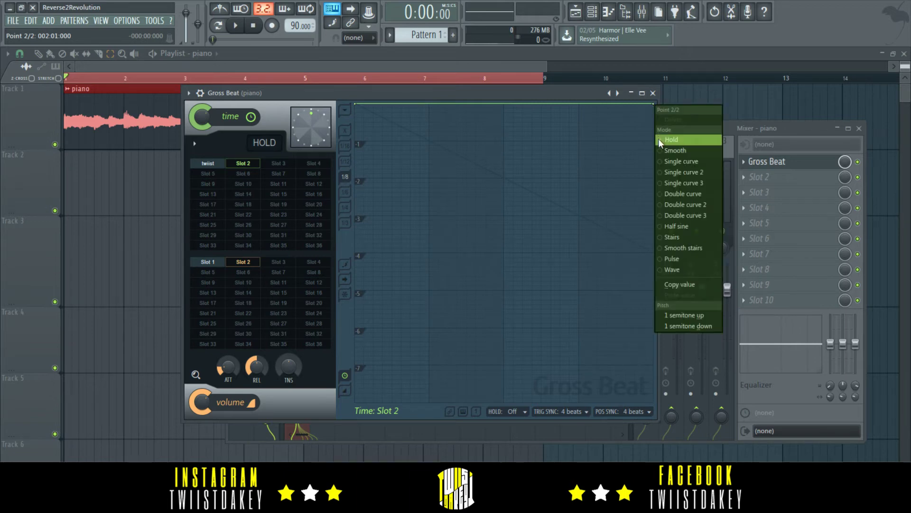
pyautogui.click(659, 229)
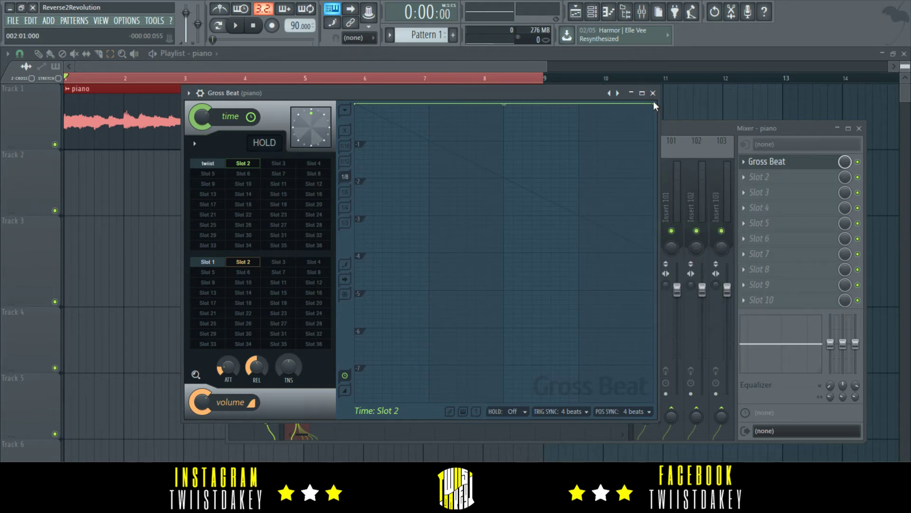
pyautogui.moveTo(656, 106); pyautogui.dragTo(648, 176)
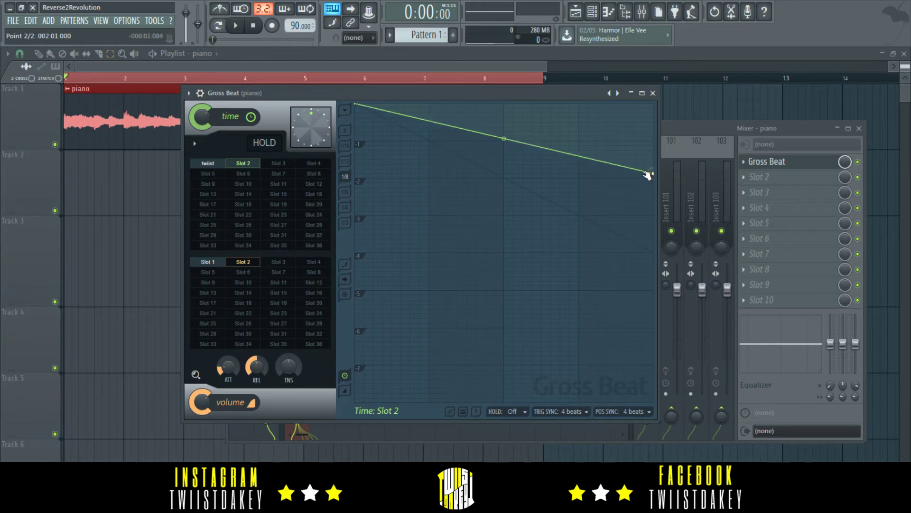
pyautogui.press('space')
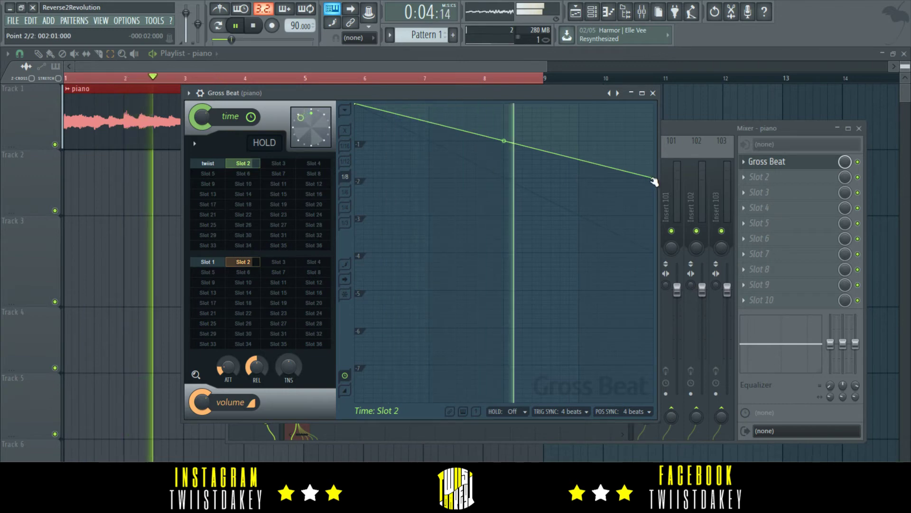
pyautogui.moveTo(655, 182); pyautogui.dragTo(650, 143)
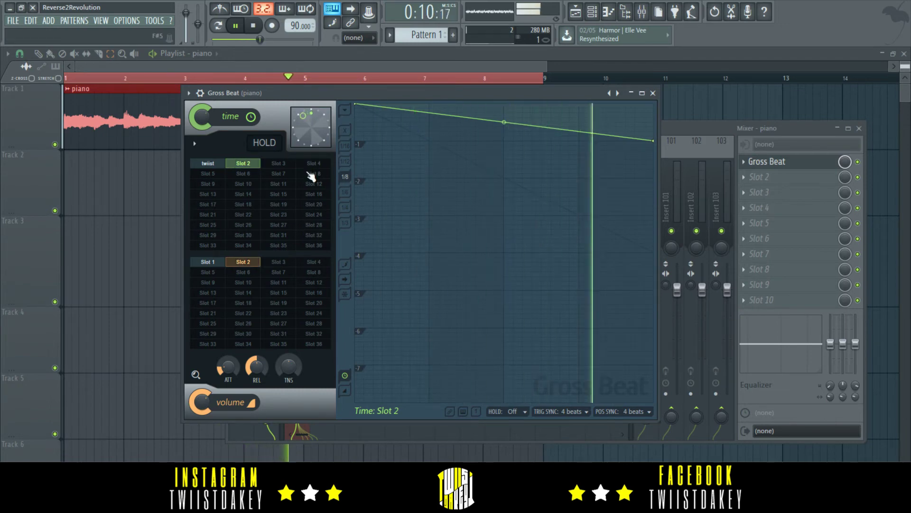
# Step: Rename time Slot 2 as "half 1"
pyautogui.rightClick(244, 164)
pyautogui.click(274, 180)
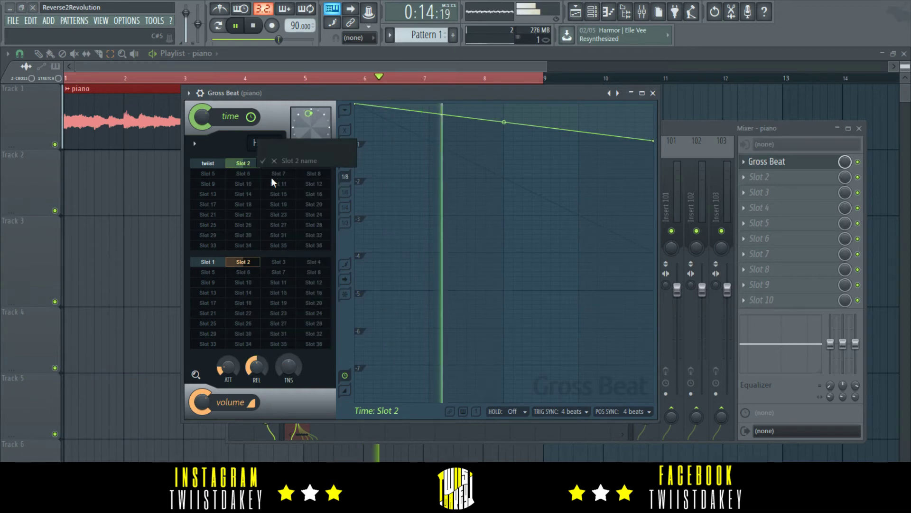
pyautogui.write('h')
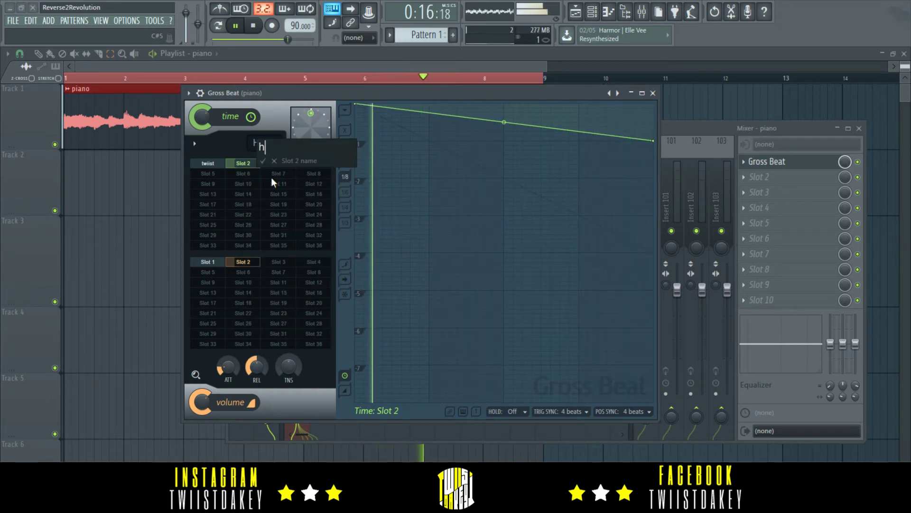
pyautogui.write('alf')
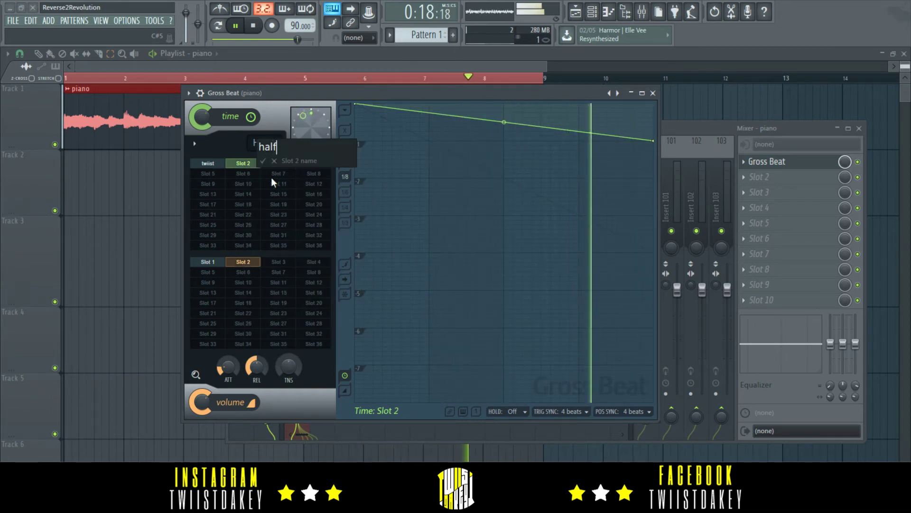
pyautogui.write(' 1')
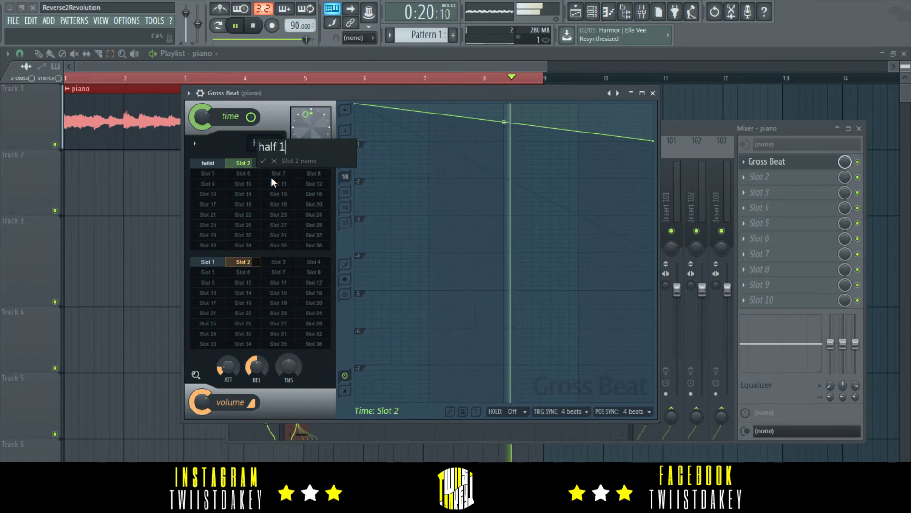
pyautogui.press('Return')
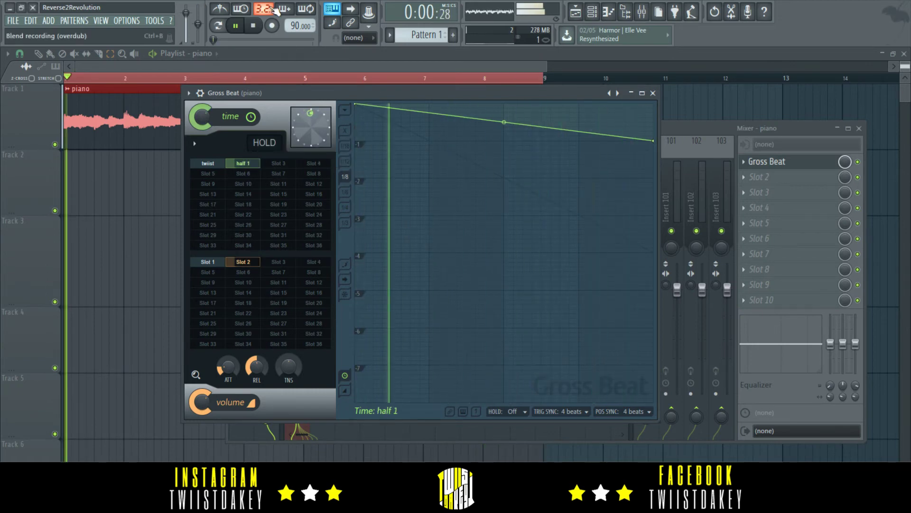
# Step: Stop playback, switch to time Slot 3, set its end point to Single curve, and lower that point partway toward level 1
pyautogui.click(254, 26)
pyautogui.click(279, 163)
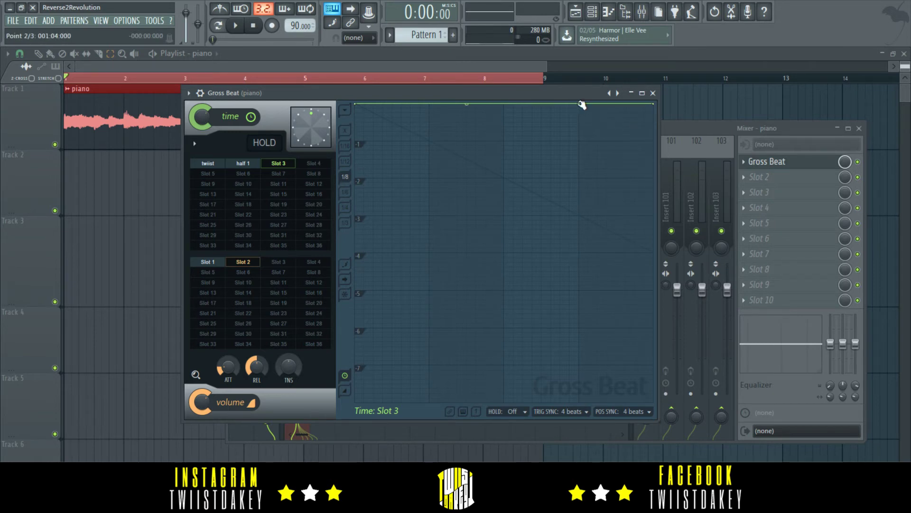
pyautogui.rightClick(653, 104)
pyautogui.click(691, 161)
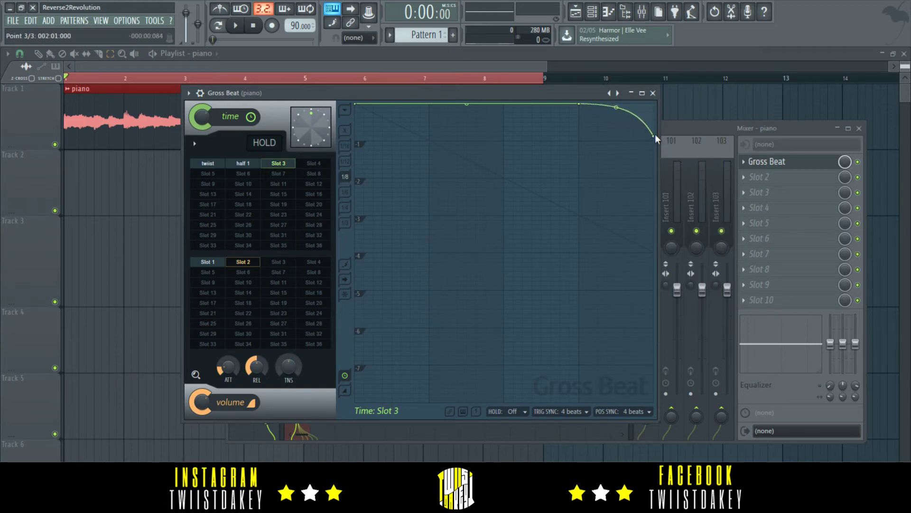
pyautogui.moveTo(655, 134); pyautogui.dragTo(654, 124)
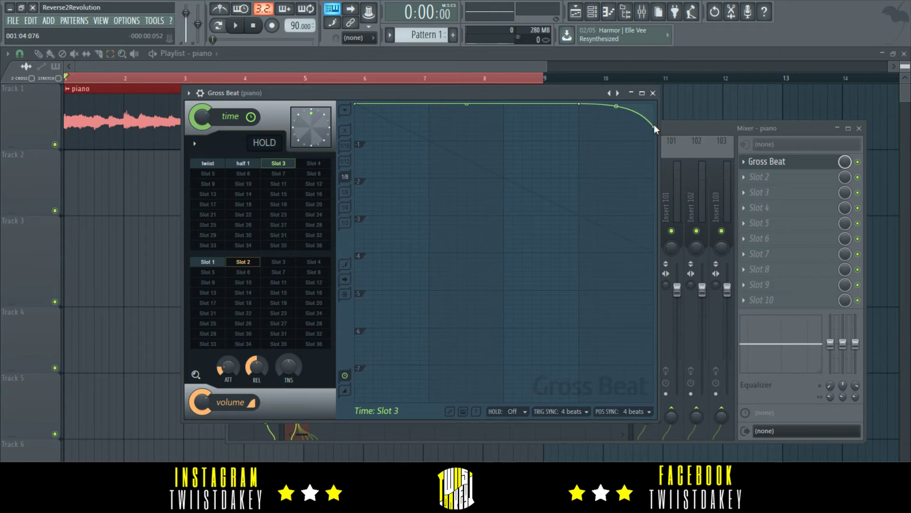
# Step: Audition the Slot 3 time envelope, first with the Slot 2 volume envelope and again with the Slot 1 volume envelope
pyautogui.click(242, 28)
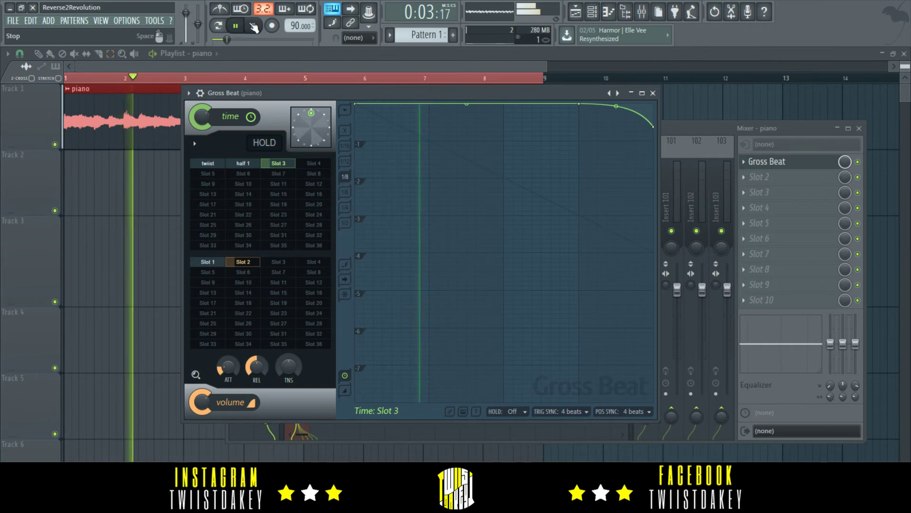
pyautogui.click(254, 26)
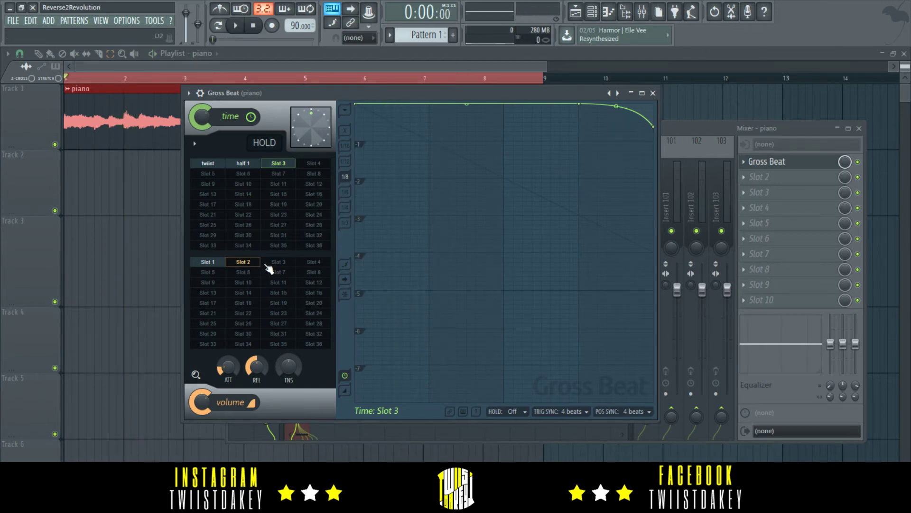
pyautogui.click(215, 265)
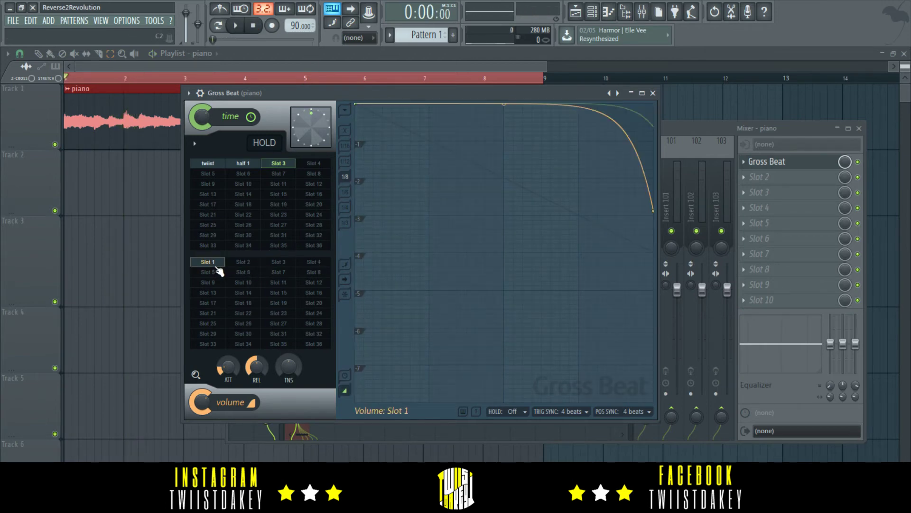
pyautogui.click(237, 28)
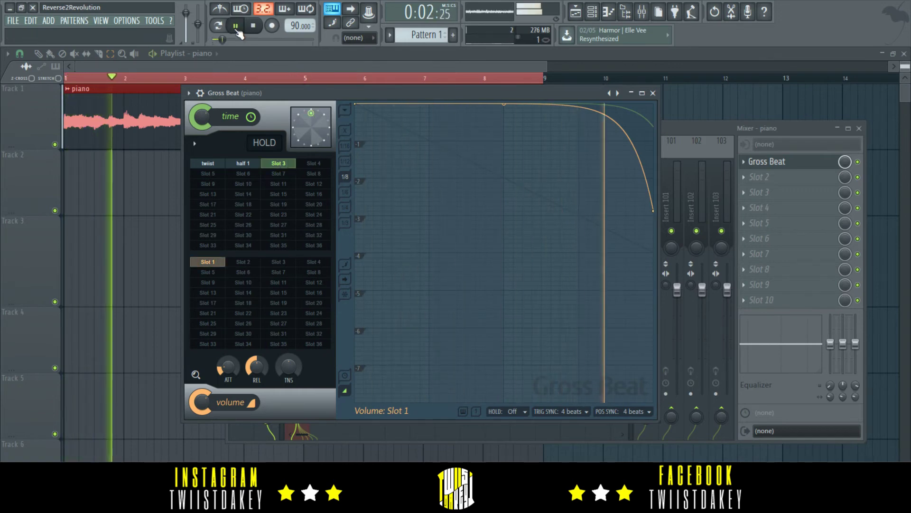
pyautogui.click(253, 26)
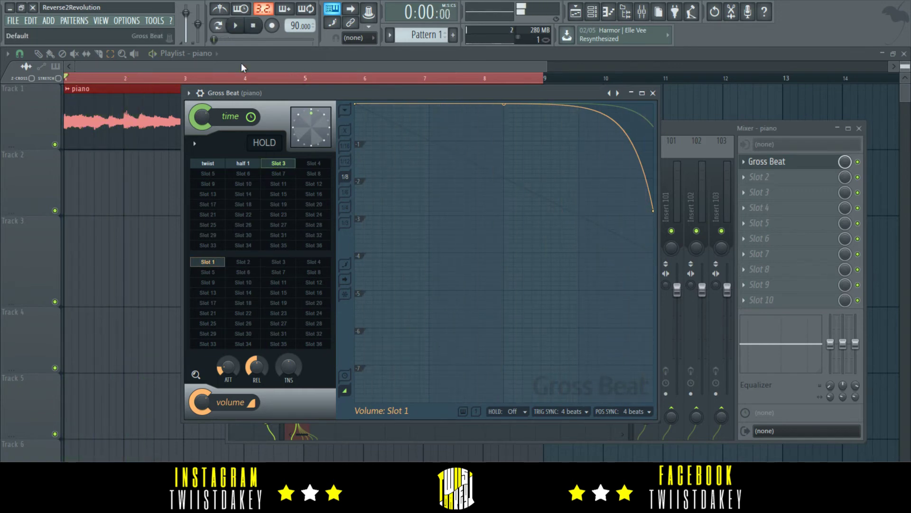
# Step: Rename time Slot 3 as "drop1"
pyautogui.rightClick(280, 166)
pyautogui.click(291, 181)
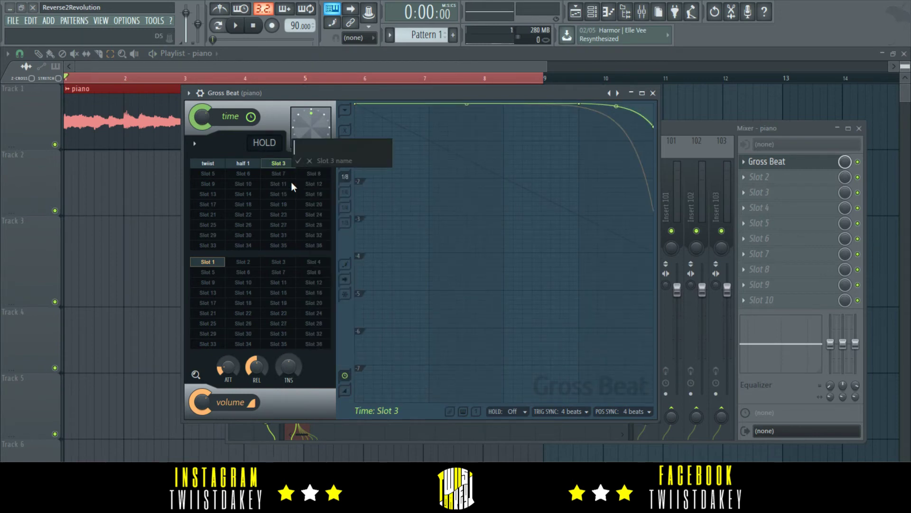
pyautogui.write('drop1')
pyautogui.press('Return')
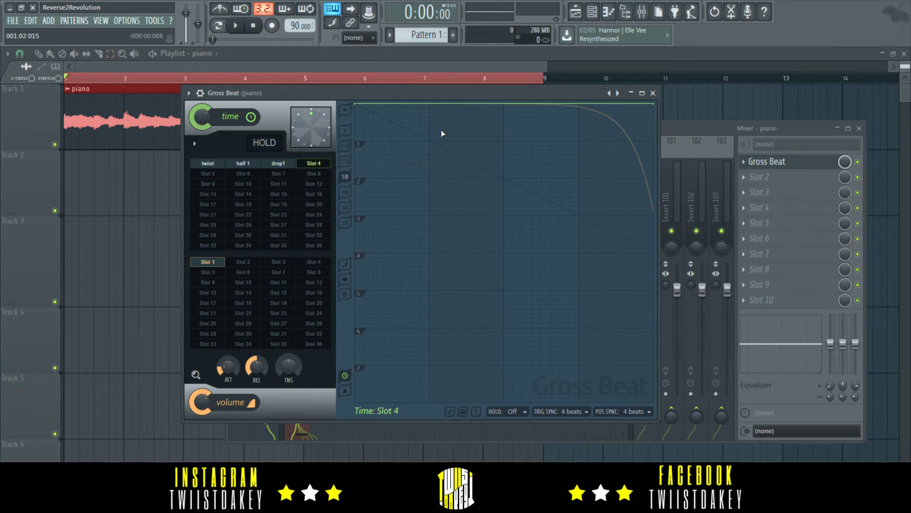
# Step: Switch the volume envelope to Slot 2 and add a slightly lowered point at beat 2 in time Slot 4
pyautogui.click(241, 263)
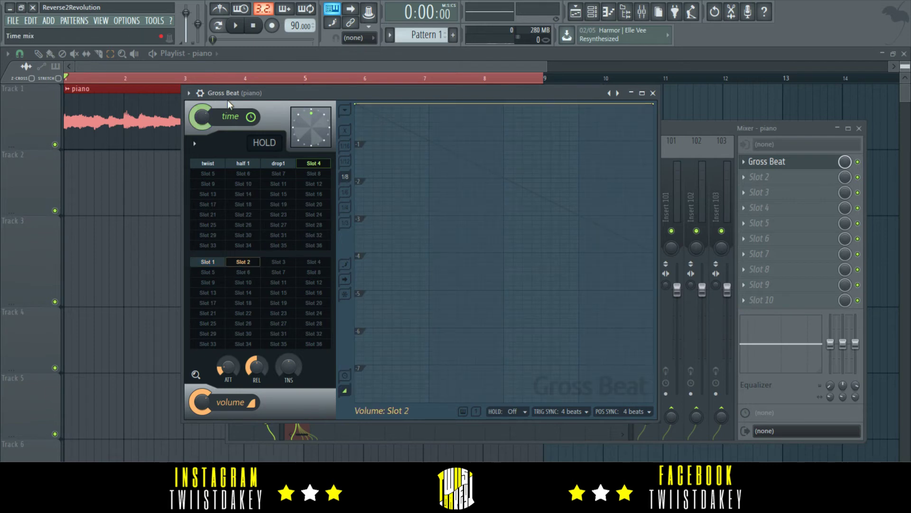
pyautogui.click(314, 164)
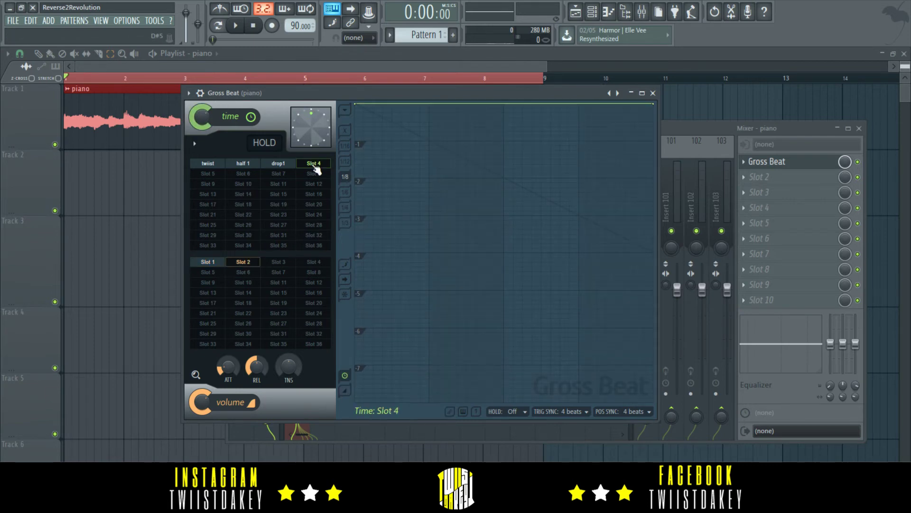
pyautogui.click(431, 123)
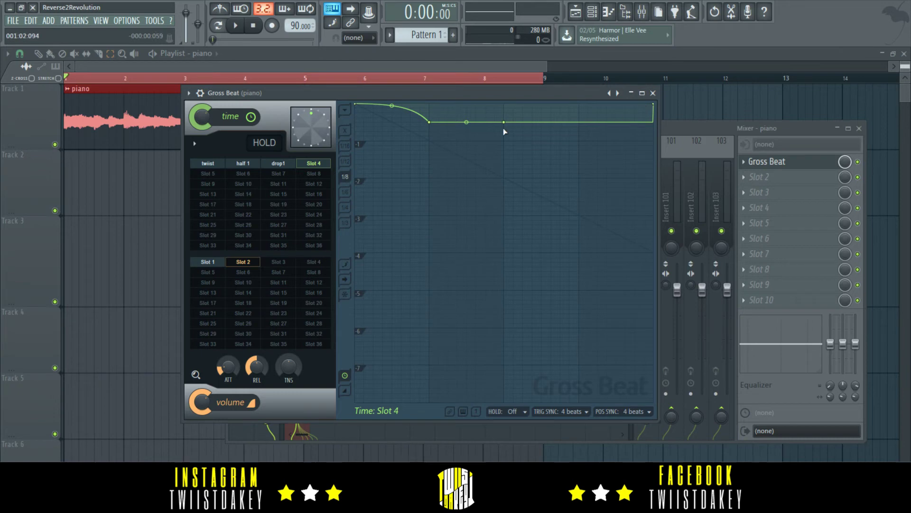
# Step: Square off the Slot 4 time envelope with Hold at beat 3, an abrupt drop at beat 2, and the final step raised to the top
pyautogui.rightClick(503, 122)
pyautogui.click(524, 158)
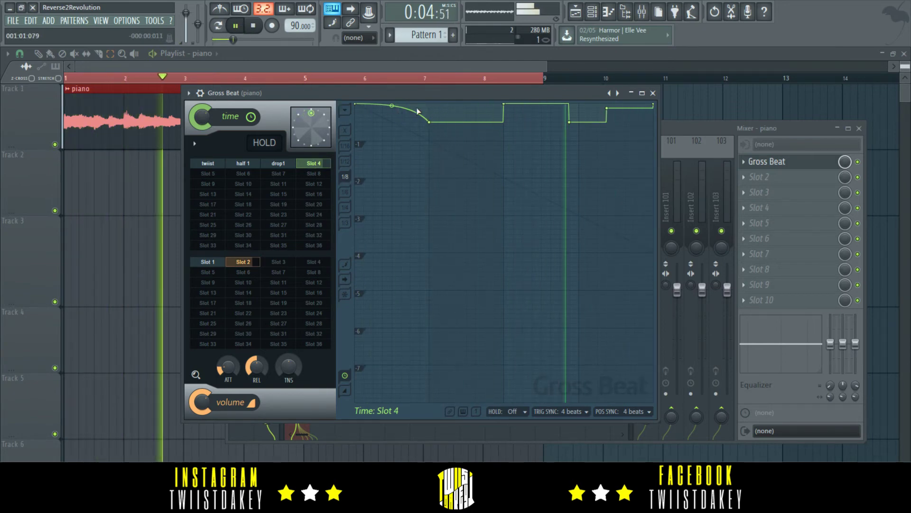
pyautogui.moveTo(392, 105); pyautogui.dragTo(431, 102)
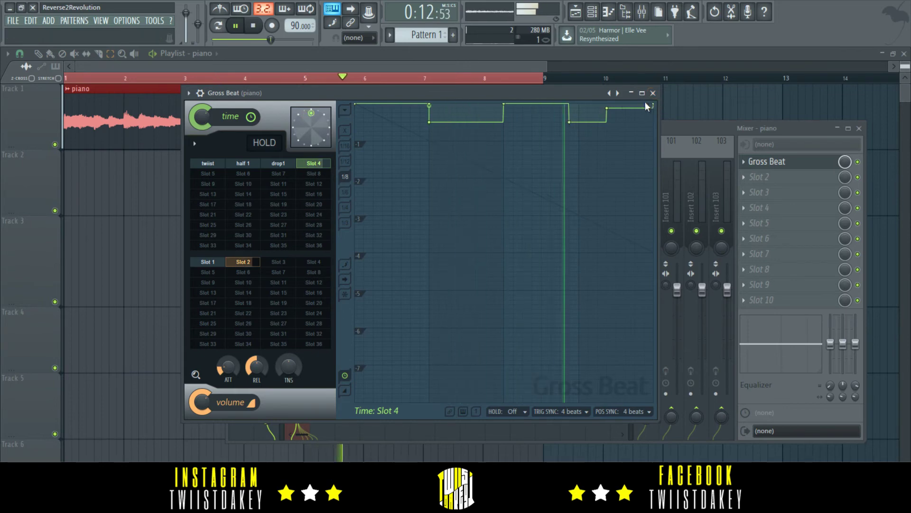
pyautogui.moveTo(607, 109); pyautogui.dragTo(608, 104)
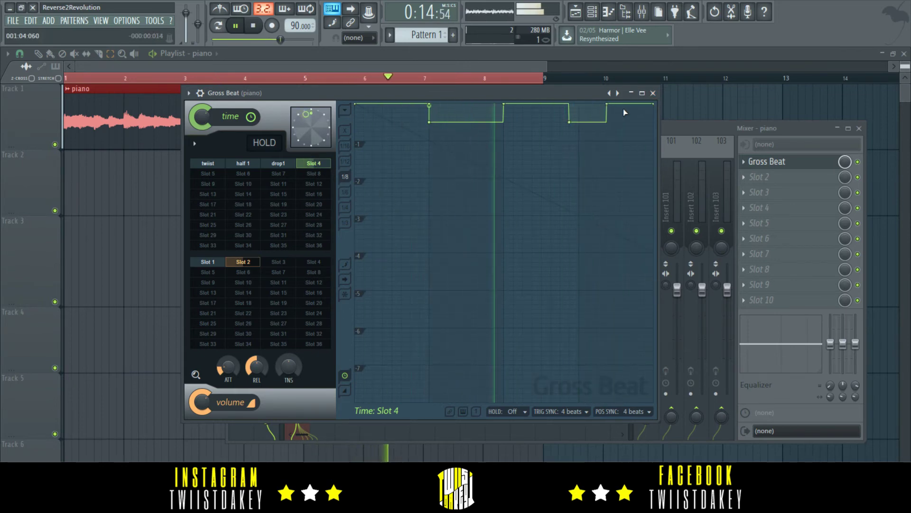
# Step: Try an extra short dip near the end of the Slot 4 time envelope and delete its point
pyautogui.click(636, 118)
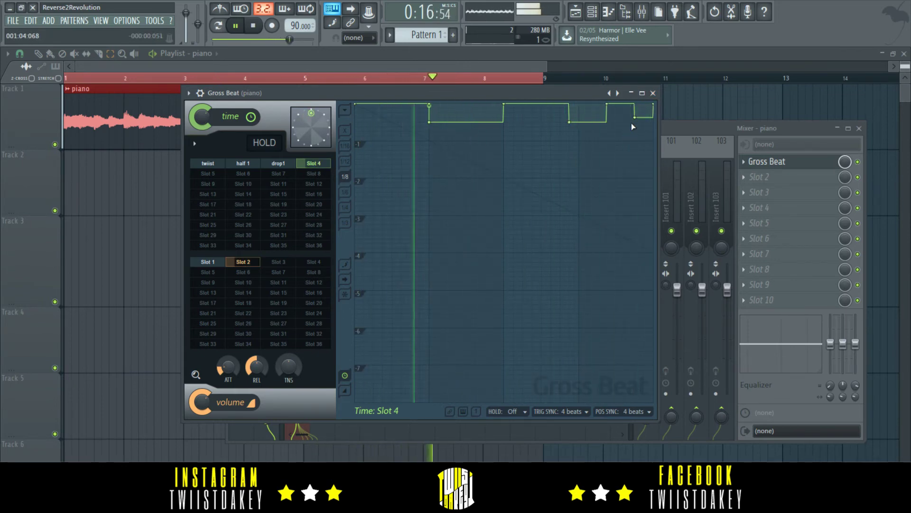
pyautogui.moveTo(635, 118)
pyautogui.mouseDown()
pyautogui.moveTo(627, 114)
pyautogui.moveTo(644, 123)
pyautogui.mouseUp()
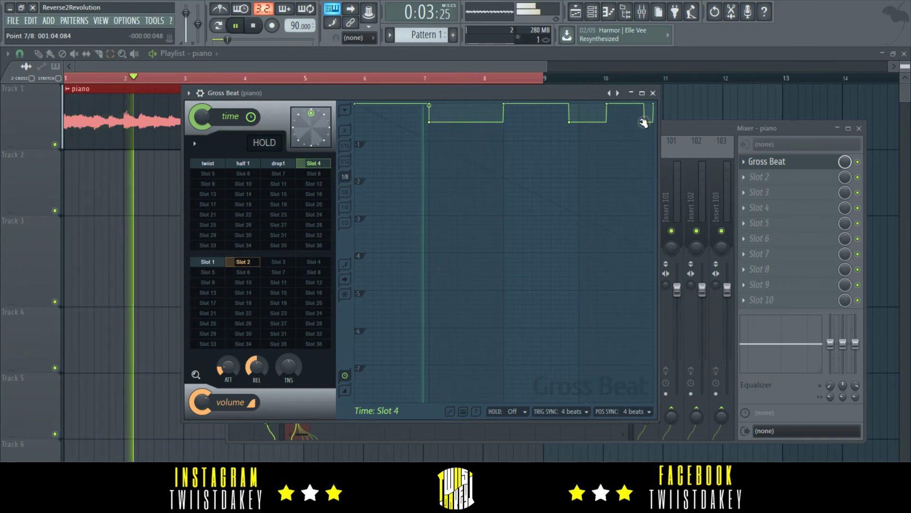
pyautogui.rightClick(642, 122)
pyautogui.click(651, 135)
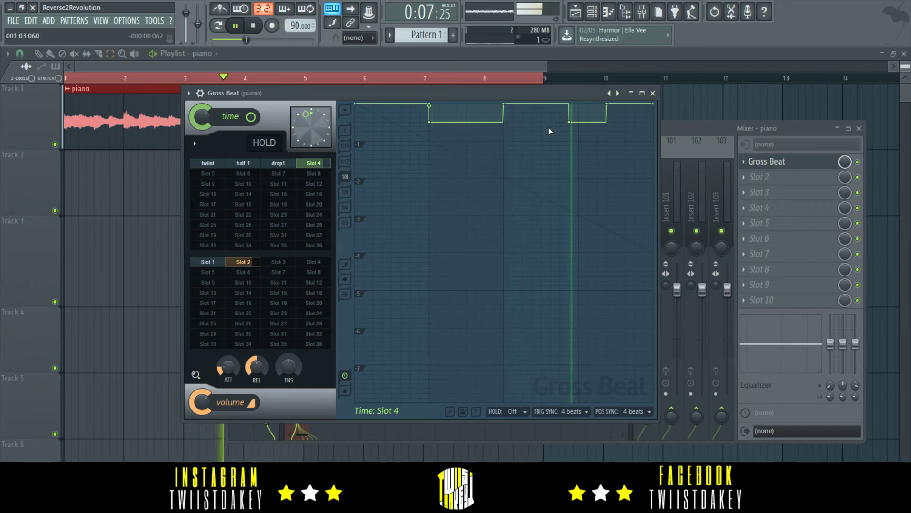
# Step: Move the late dip to start at beat 4, end the beat 2 dip halfway through the beat, and lower the beat 3 point slightly
pyautogui.moveTo(571, 122); pyautogui.dragTo(580, 122)
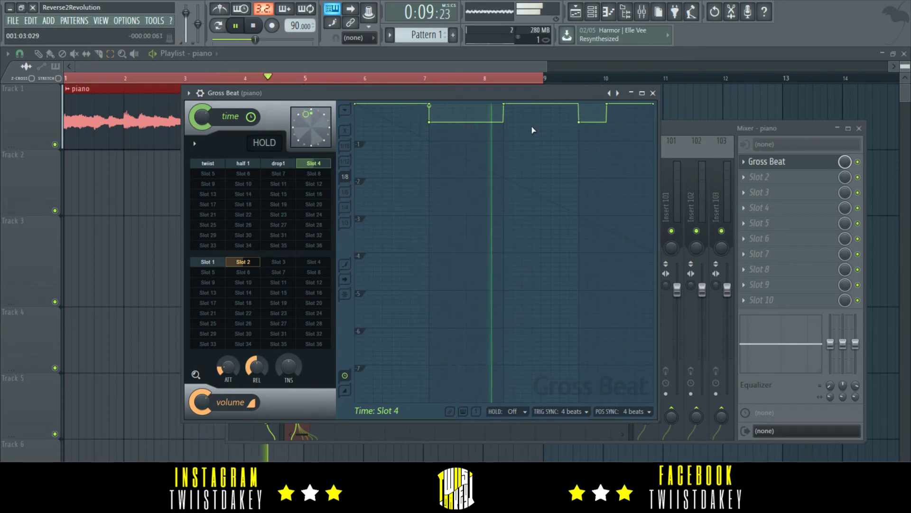
pyautogui.rightClick(467, 121)
pyautogui.moveTo(467, 121); pyautogui.dragTo(505, 117)
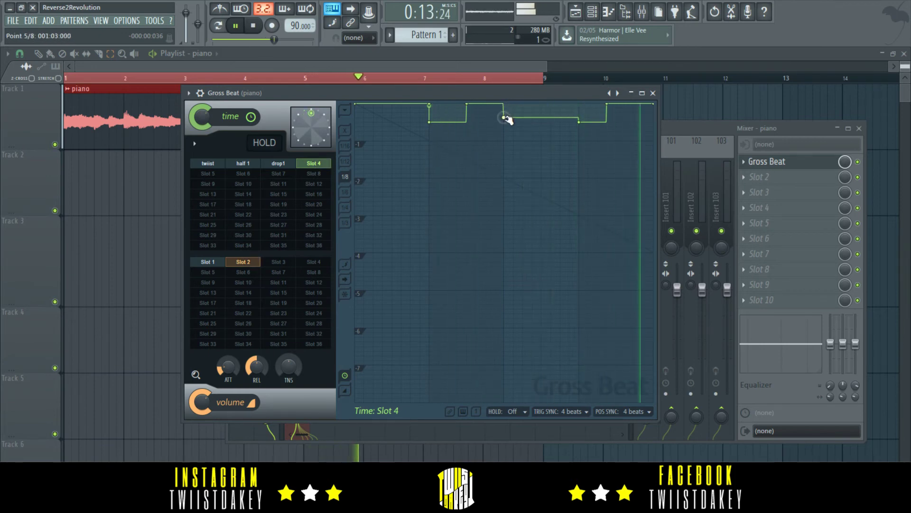
# Step: Add a point after beat 3, move it to the middle of the beat, and lower it to level 1
pyautogui.rightClick(533, 117)
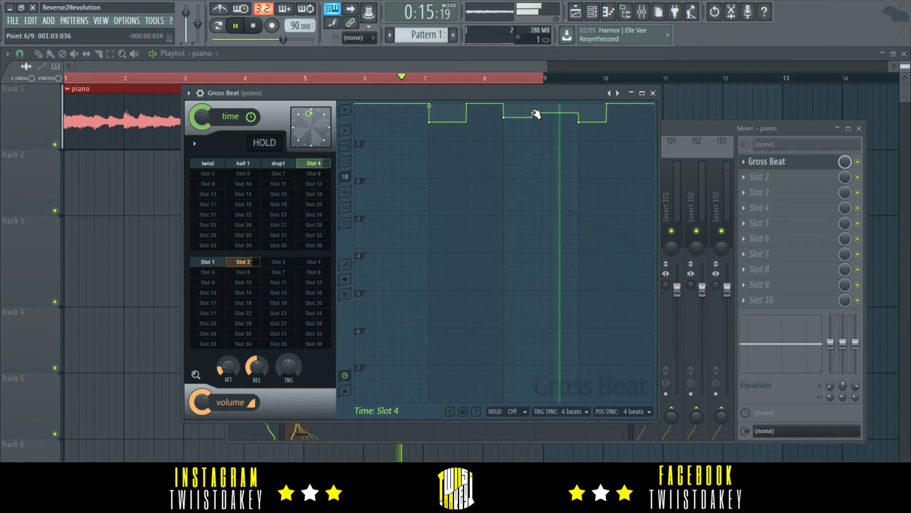
pyautogui.moveTo(533, 117); pyautogui.dragTo(534, 109)
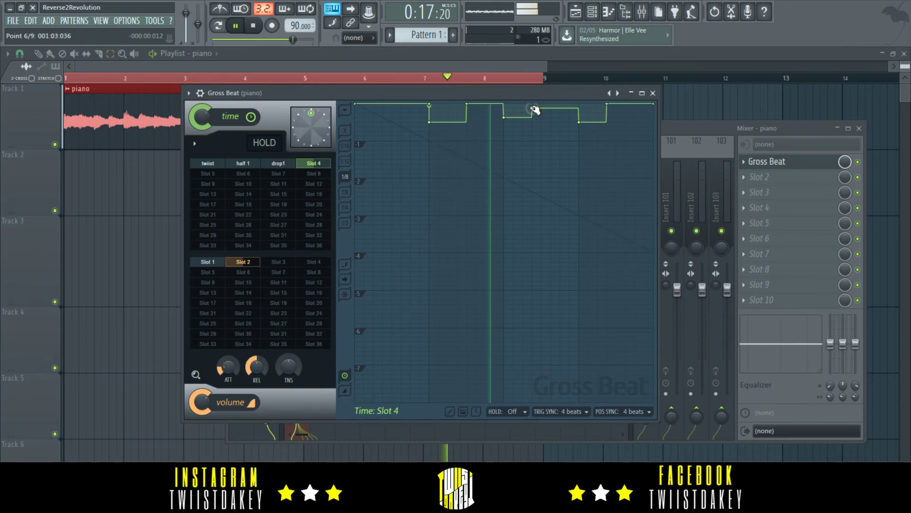
pyautogui.moveTo(534, 110); pyautogui.dragTo(542, 109)
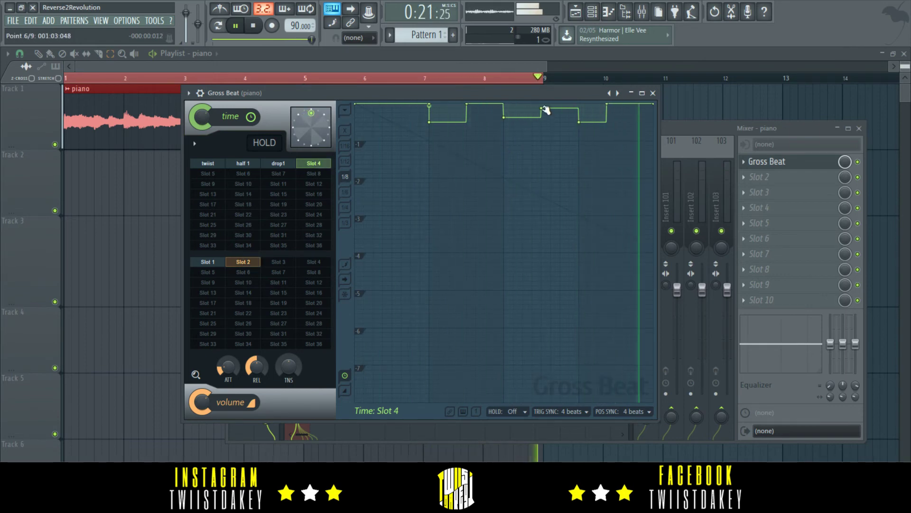
pyautogui.moveTo(541, 109); pyautogui.dragTo(541, 140)
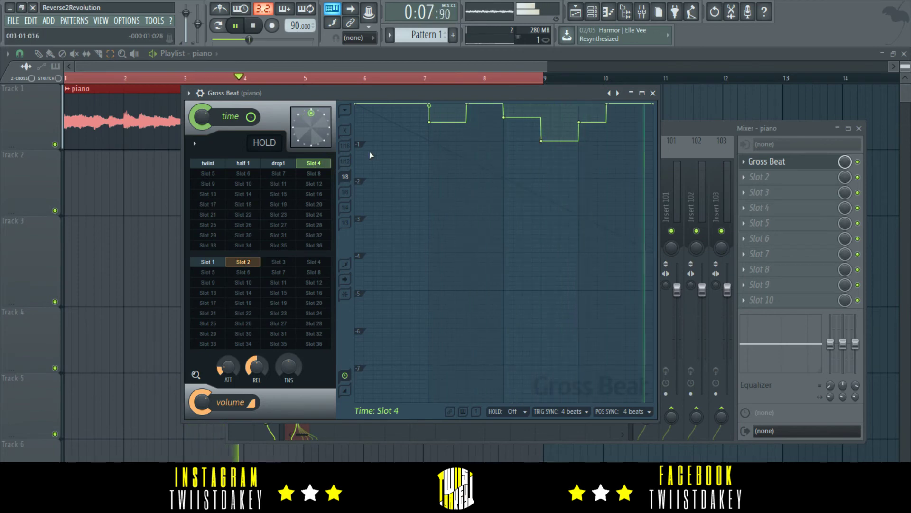
# Step: Change the grid to 1/16, deepen the mid-beat 3 step to level 2, and lower the beat 4 step to level 1
pyautogui.click(352, 147)
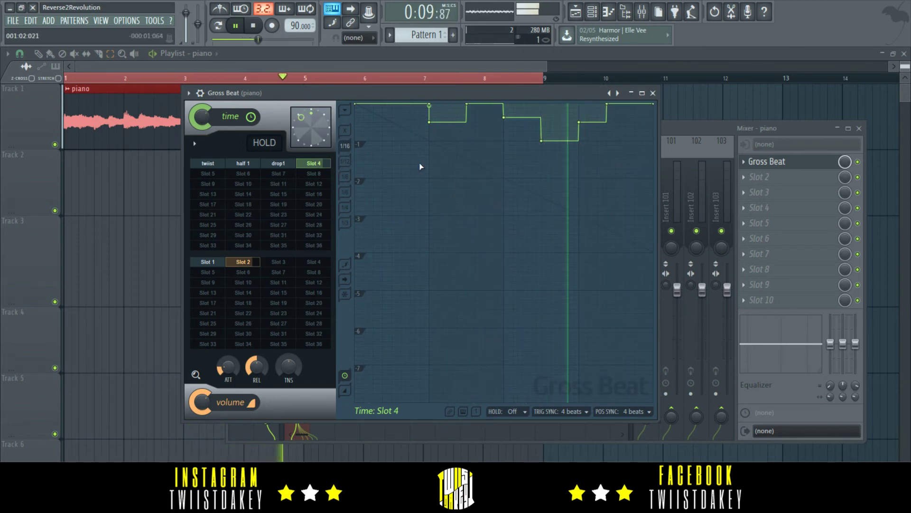
pyautogui.moveTo(544, 141); pyautogui.dragTo(543, 179)
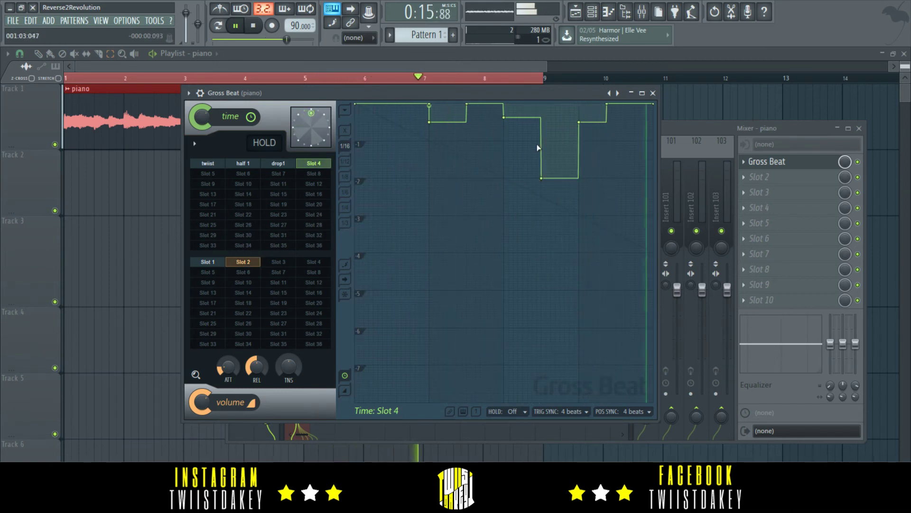
pyautogui.moveTo(578, 122); pyautogui.dragTo(582, 140)
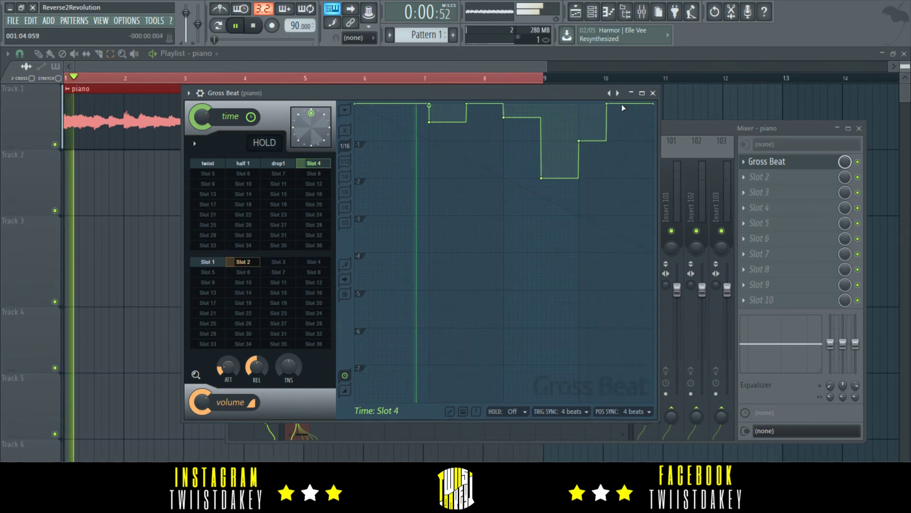
# Step: Set the Slot 4 end point's mode to Half sine and lower the point to about level 1
pyautogui.rightClick(654, 104)
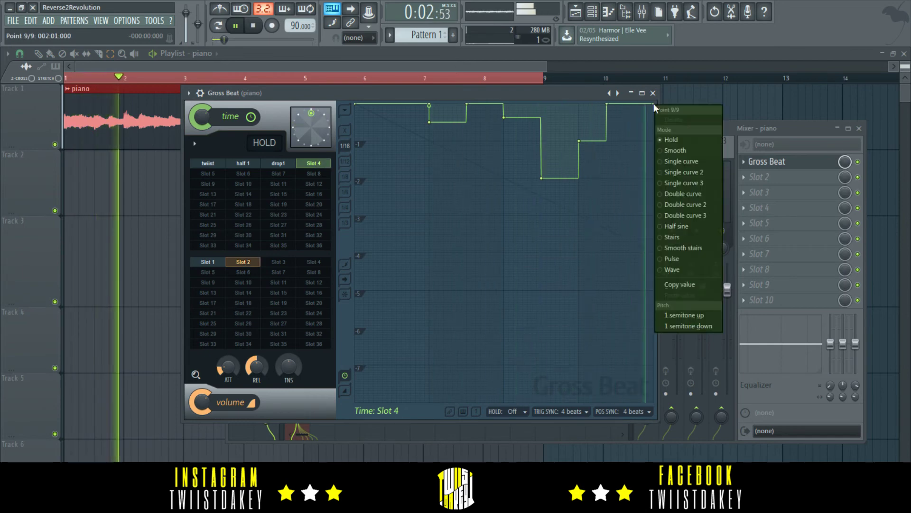
pyautogui.click(680, 227)
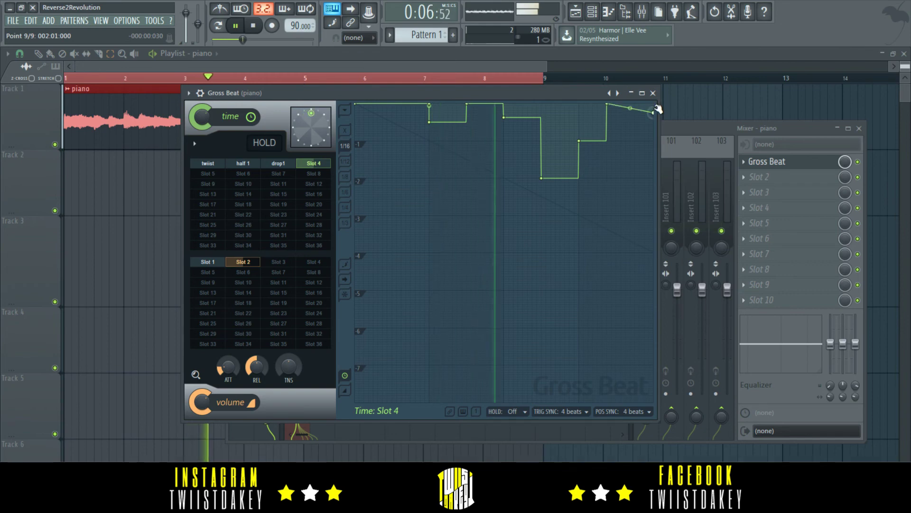
pyautogui.moveTo(654, 104)
pyautogui.mouseDown()
pyautogui.moveTo(656, 145)
pyautogui.moveTo(655, 117)
pyautogui.mouseUp()
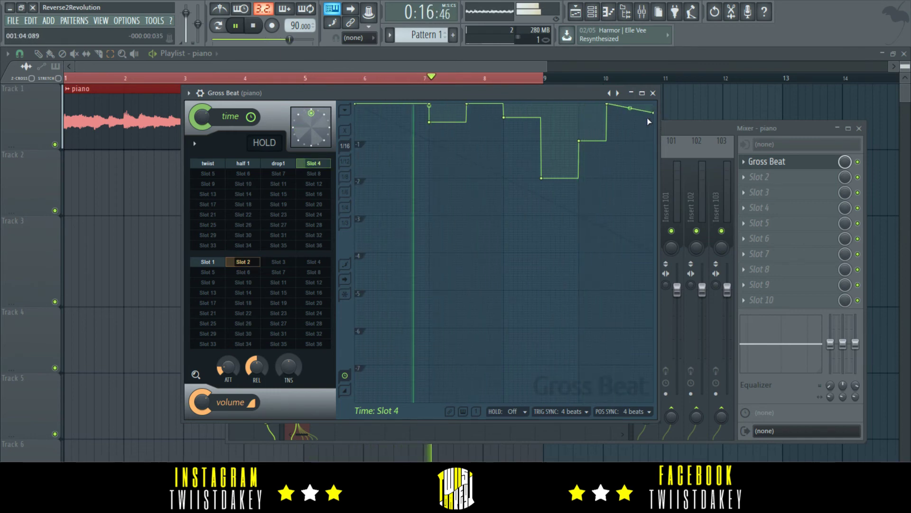
pyautogui.moveTo(654, 113); pyautogui.dragTo(654, 145)
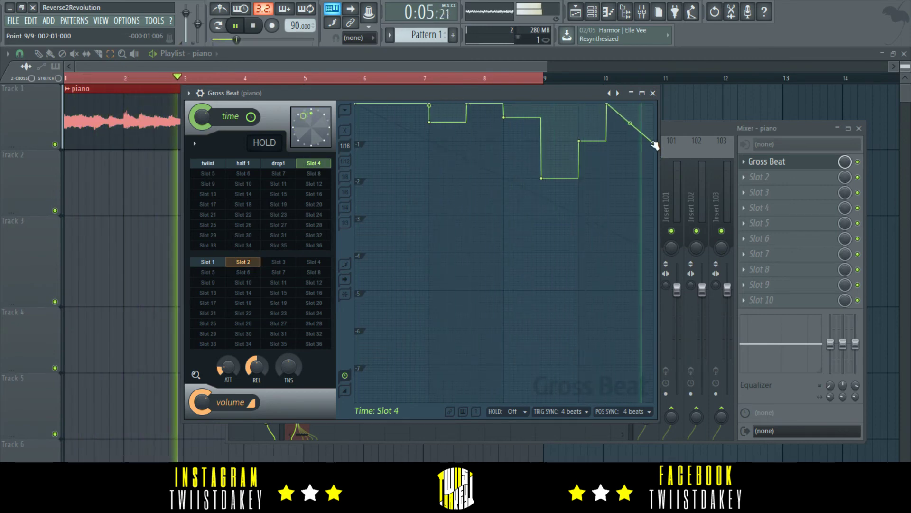
# Step: Try the Double curve mode on the Slot 4 end point and adjust its curve tension
pyautogui.rightClick(656, 143)
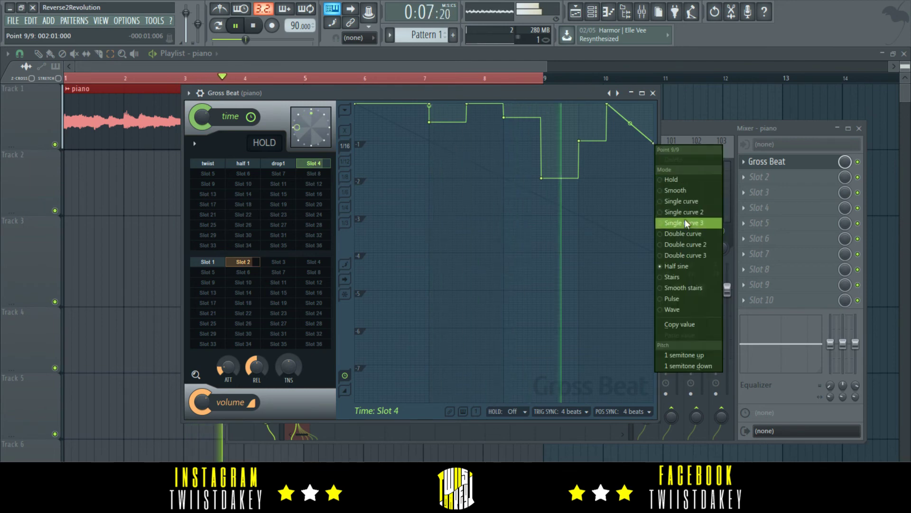
pyautogui.click(682, 233)
pyautogui.moveTo(630, 124)
pyautogui.mouseDown()
pyautogui.moveTo(629, 137)
pyautogui.moveTo(630, 114)
pyautogui.mouseUp()
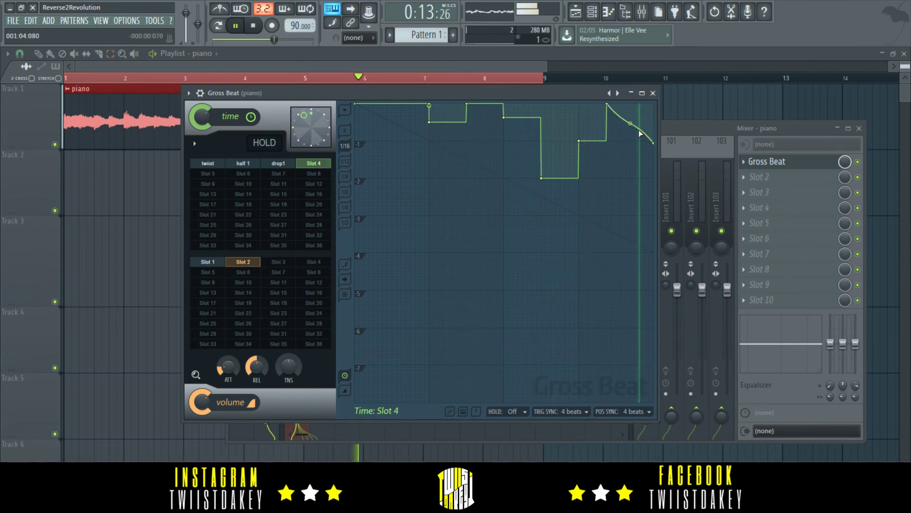
# Step: Set the Slot 4 end point's mode to Single curve, raise the point to about level 0.25, and stop playback
pyautogui.rightClick(656, 144)
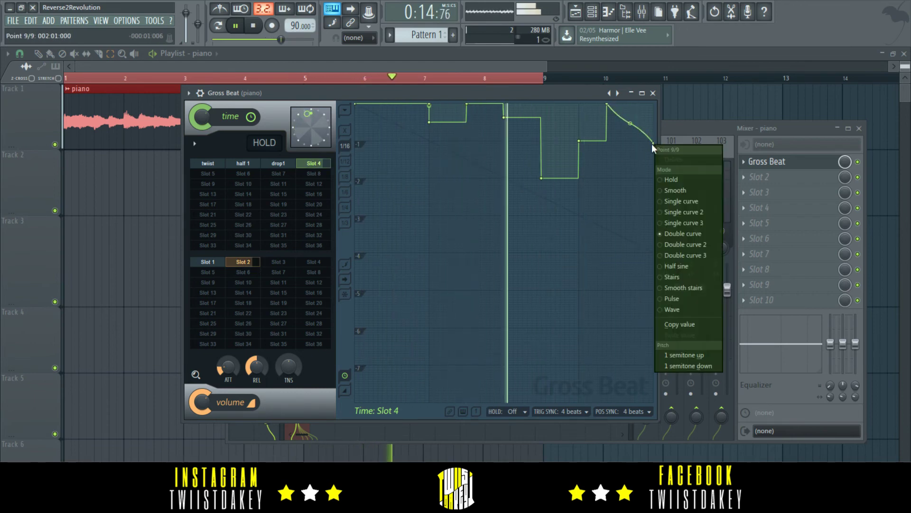
pyautogui.click(678, 195)
pyautogui.moveTo(632, 130); pyautogui.dragTo(652, 113)
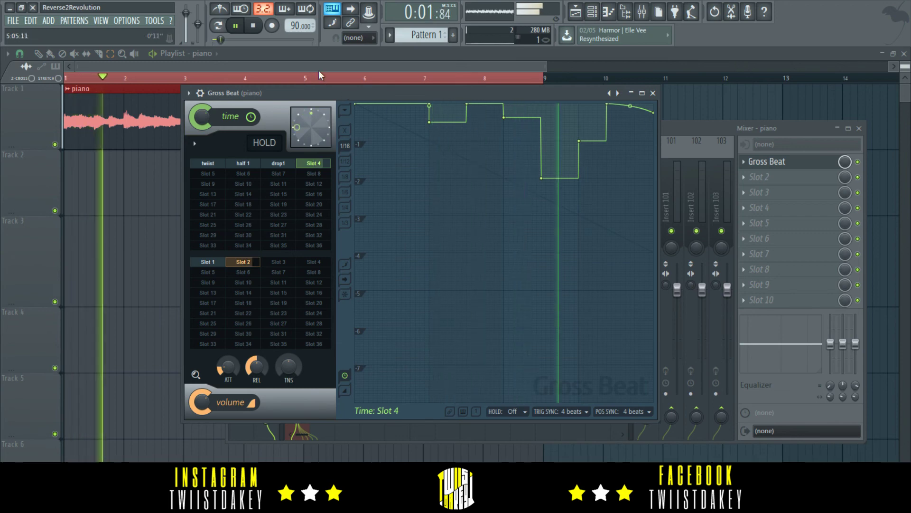
pyautogui.click(260, 30)
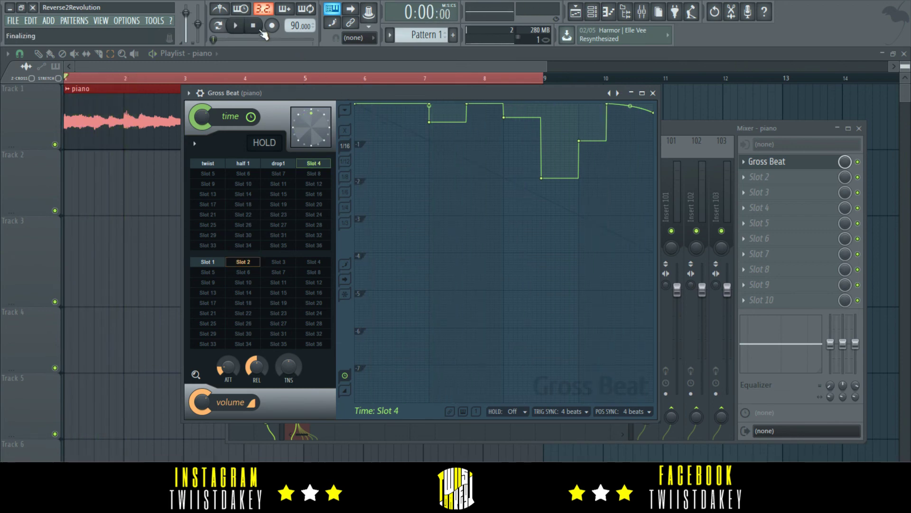
# Step: Rename time Slot 4 as "fiils"
pyautogui.rightClick(315, 166)
pyautogui.click(329, 180)
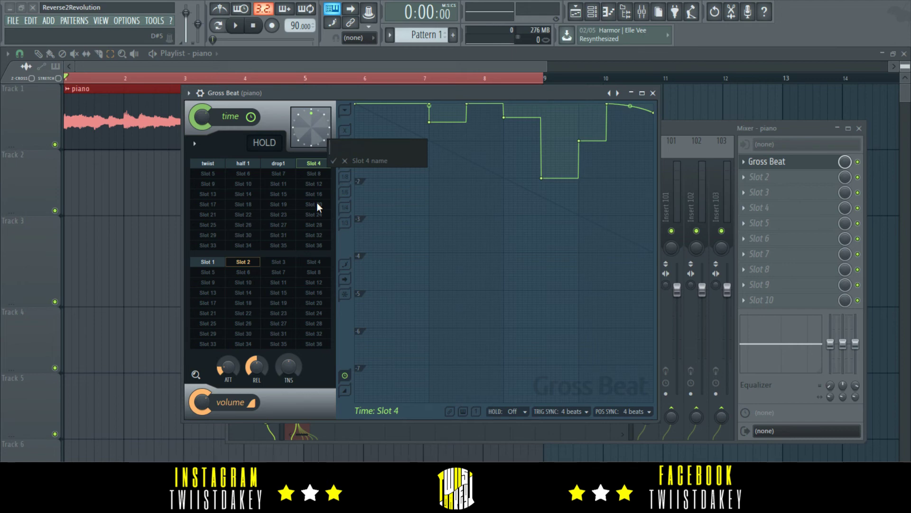
pyautogui.write('fiils')
pyautogui.press('Return')
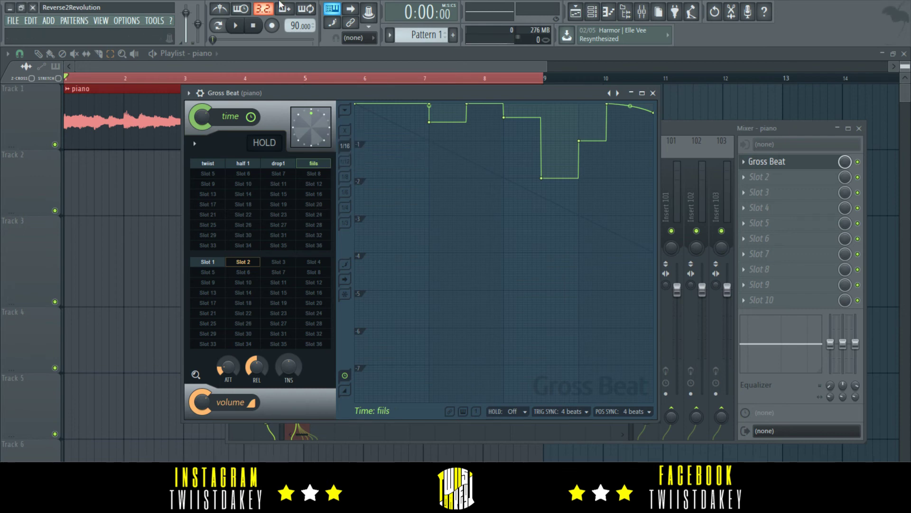
# Step: Save the Gross Beat settings as a preset named "twiist da key 1" and close the plugin window
pyautogui.click(189, 93)
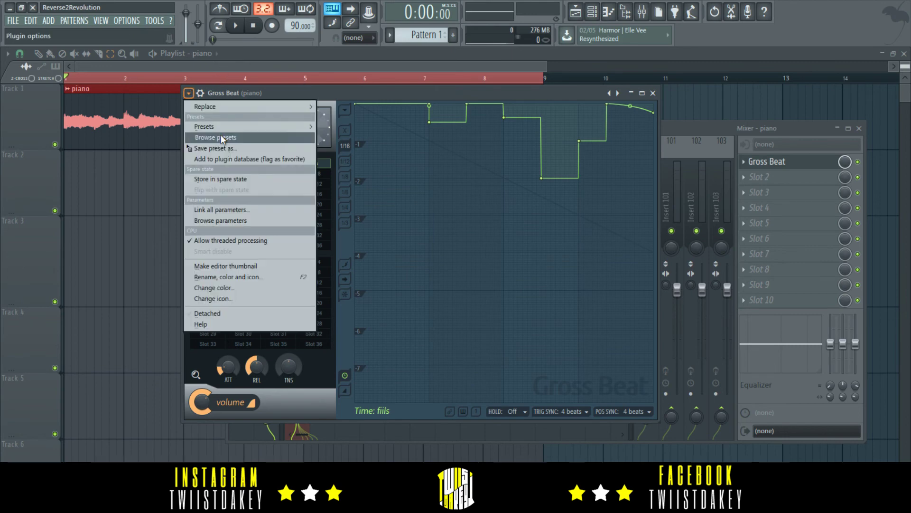
pyautogui.click(222, 147)
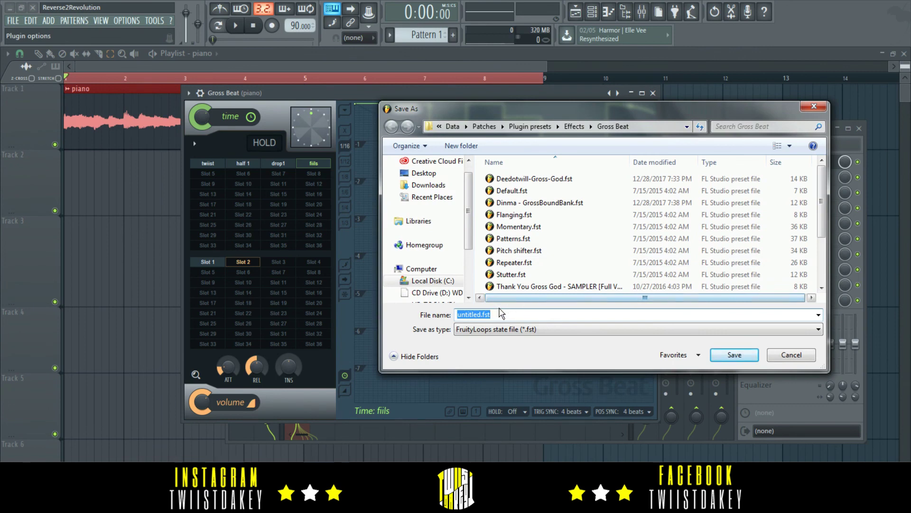
pyautogui.write('twiist da key 1')
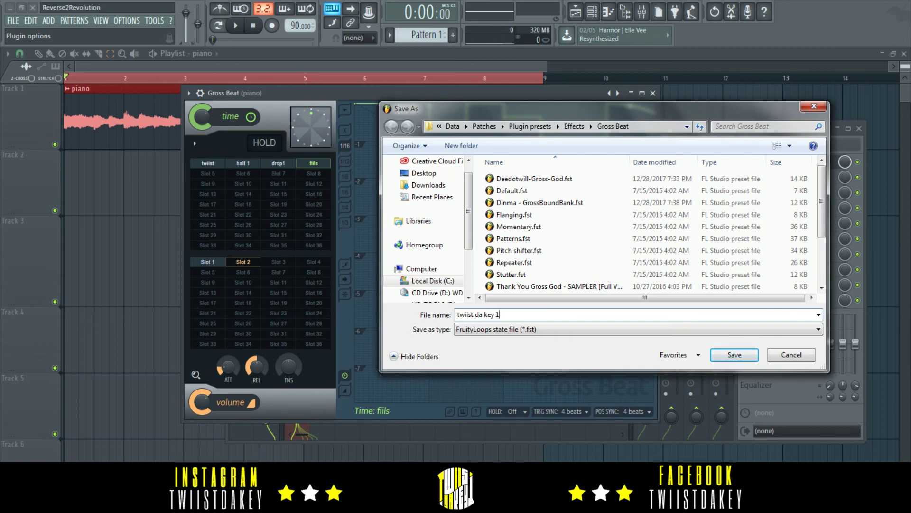
pyautogui.press('Return')
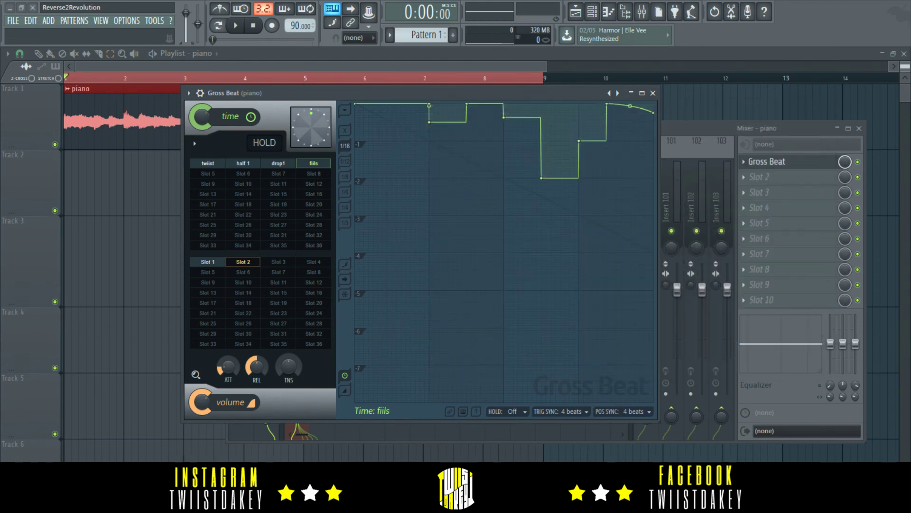
pyautogui.click(654, 93)
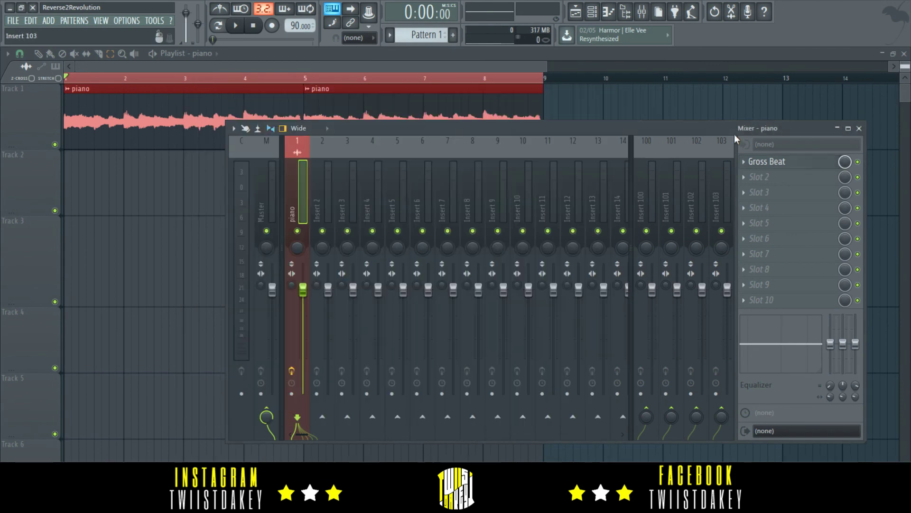
# Step: Load a second Gross Beat into effect slot 2 of the piano mixer track and apply its "twiist da key 1" preset
pyautogui.click(746, 176)
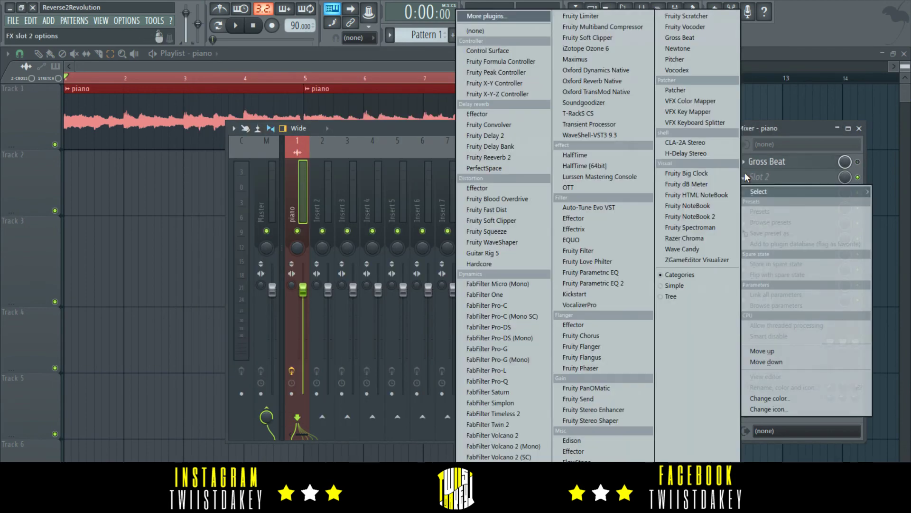
pyautogui.click(682, 38)
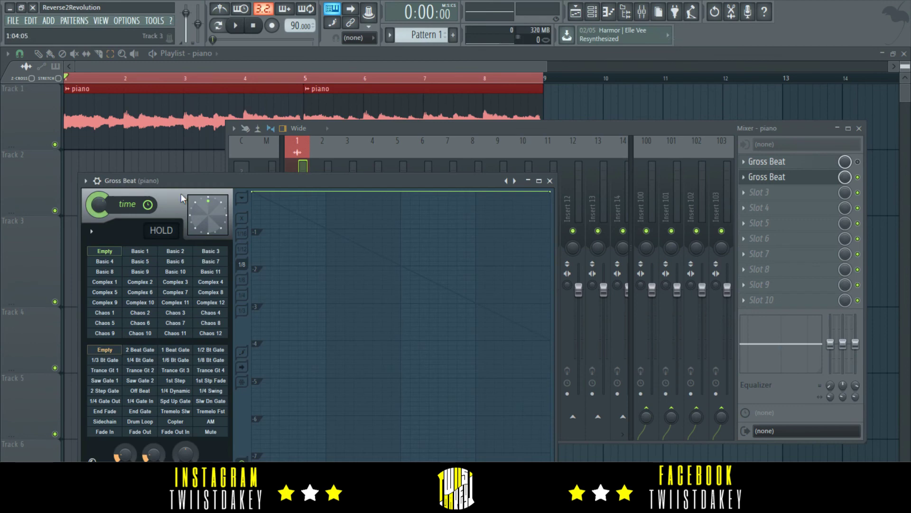
pyautogui.click(85, 182)
pyautogui.moveTo(97, 217)
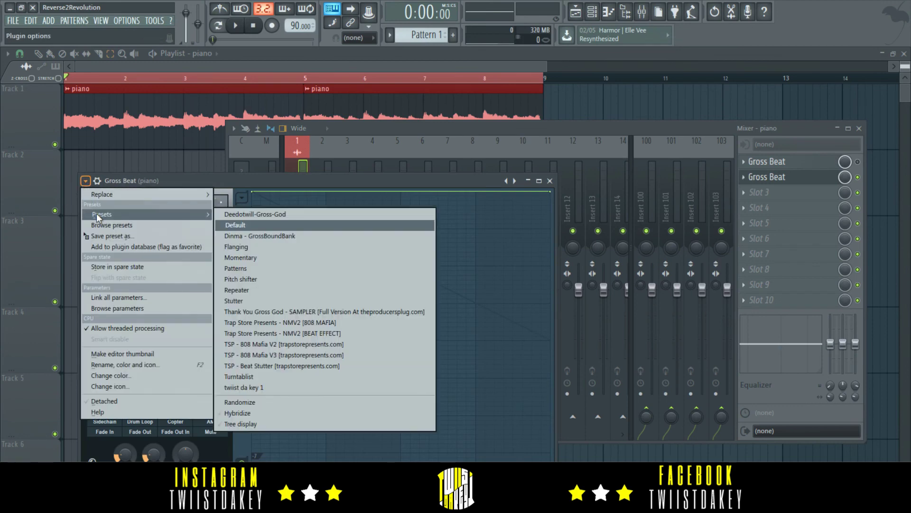
pyautogui.click(247, 387)
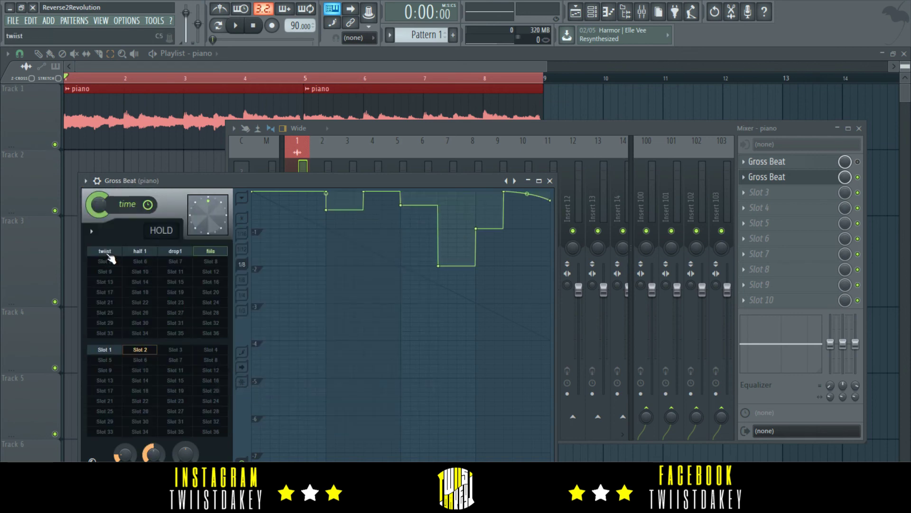
# Step: Examine the twiist, half 1, drop1 and fiils time envelopes in the loaded preset, and close the plugin window
pyautogui.click(108, 254)
pyautogui.click(138, 257)
pyautogui.click(181, 255)
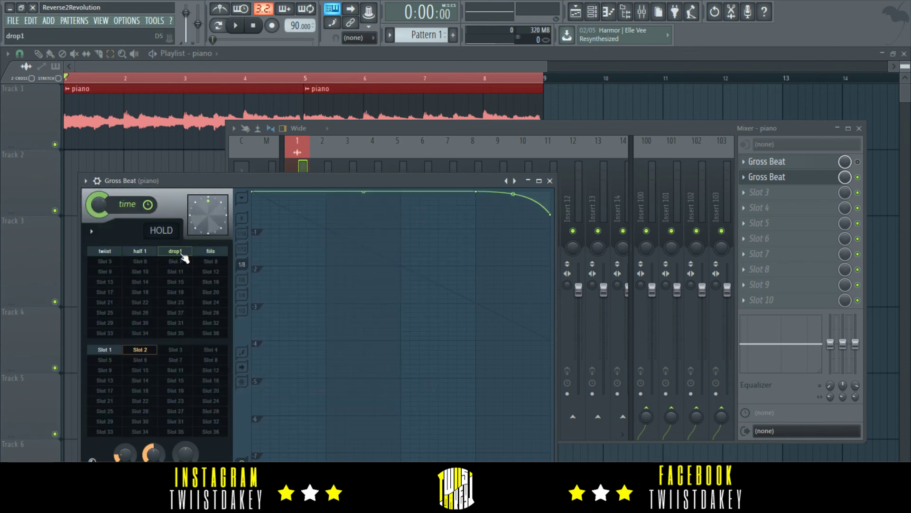
pyautogui.click(209, 254)
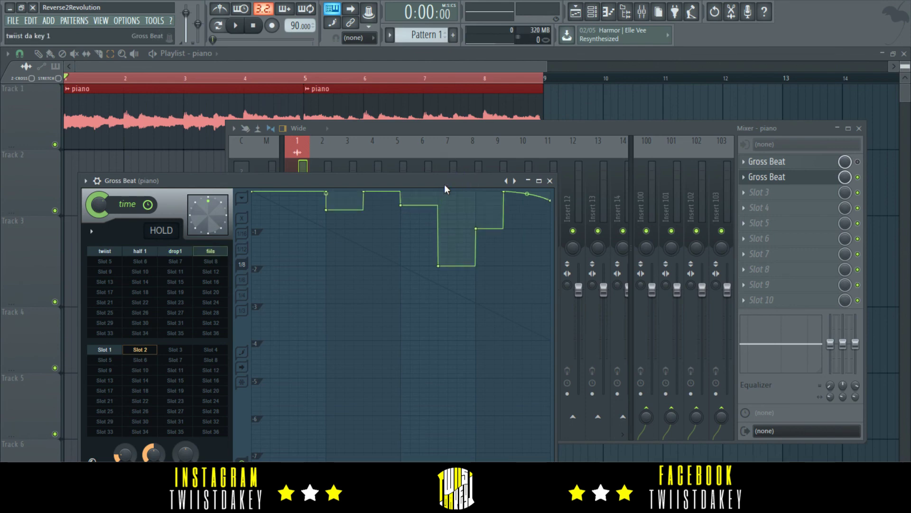
pyautogui.moveTo(444, 185); pyautogui.dragTo(621, 107)
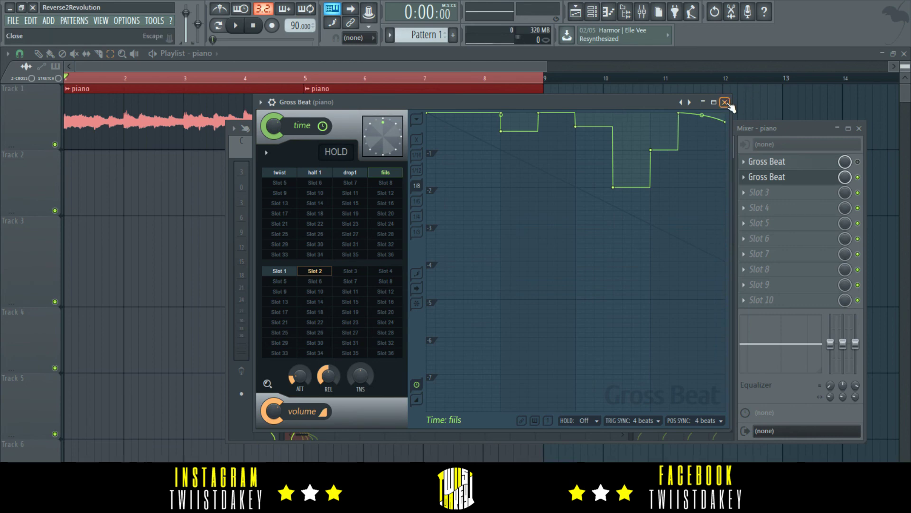
pyautogui.click(725, 103)
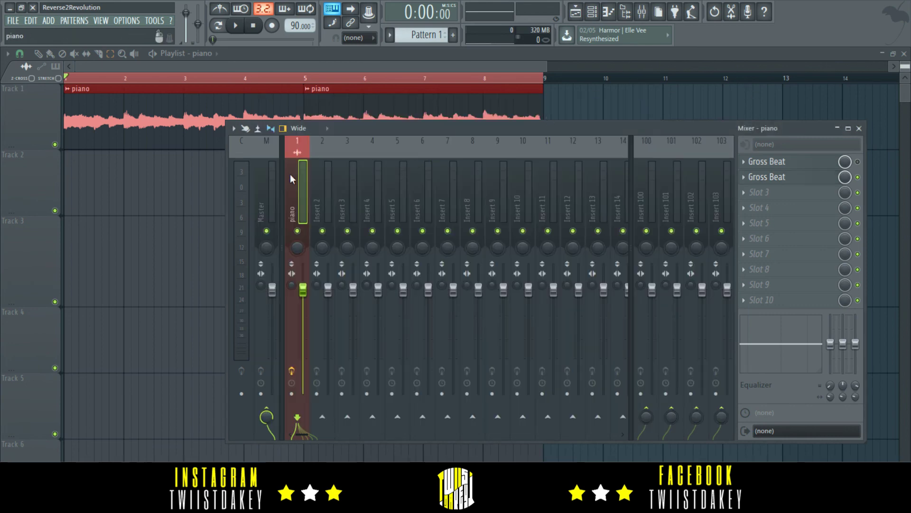
# Step: Create an automation clip for the second Gross Beat's mix level and hide the mixer
pyautogui.rightClick(845, 179)
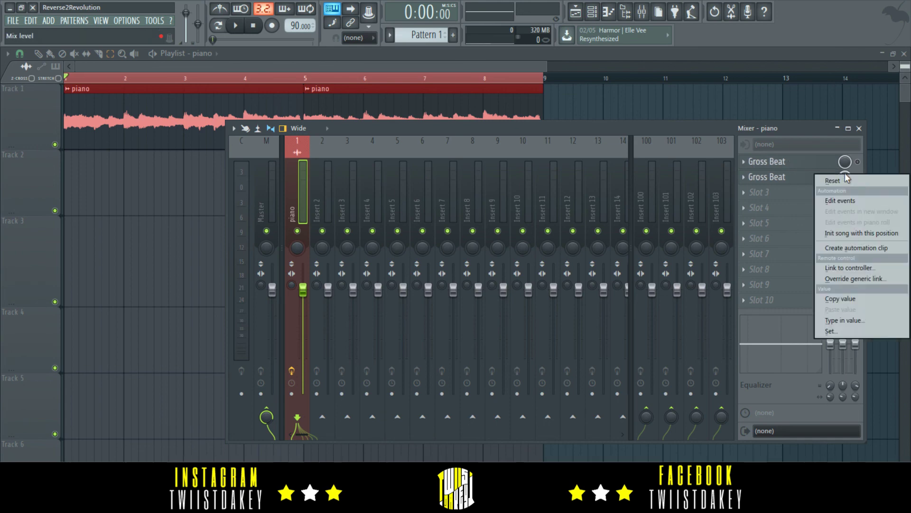
pyautogui.click(857, 248)
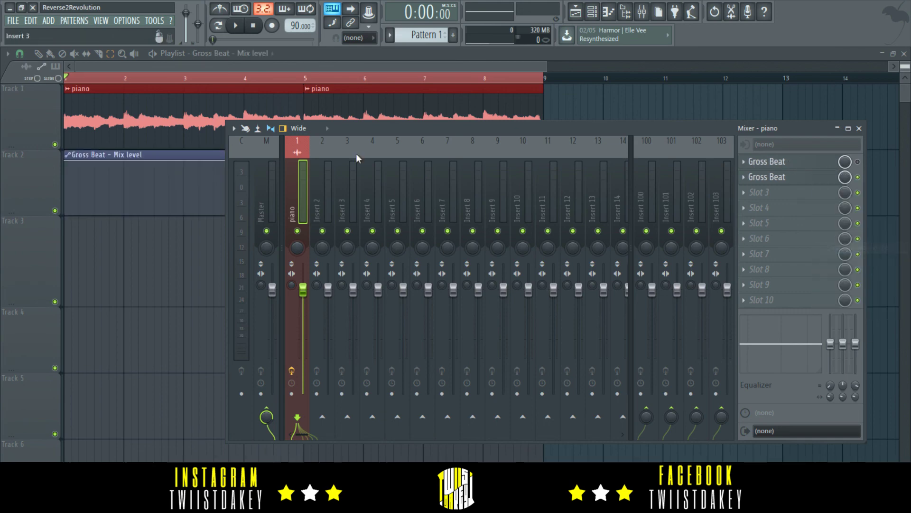
pyautogui.press('F9')
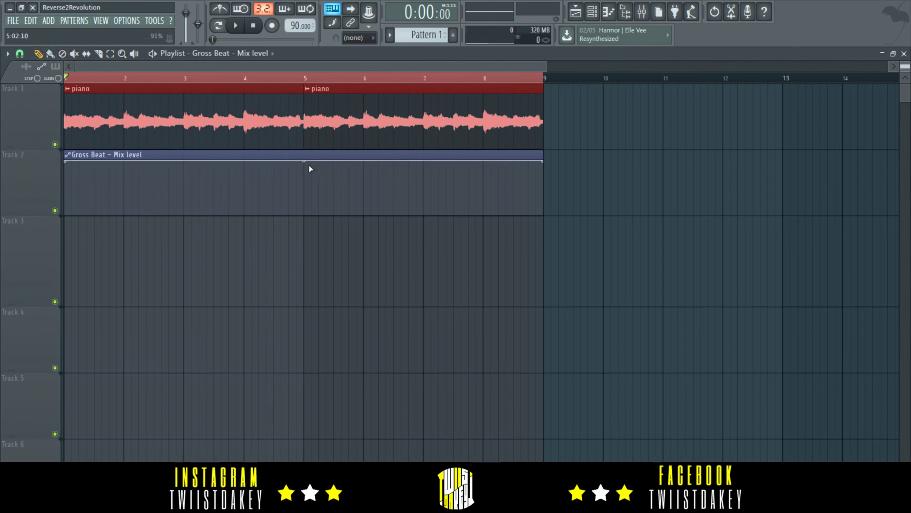
# Step: Shape the mix level clip to stay at zero until bar 5 and jump straight to full, play it through, and stop playback
pyautogui.moveTo(303, 161); pyautogui.dragTo(304, 214)
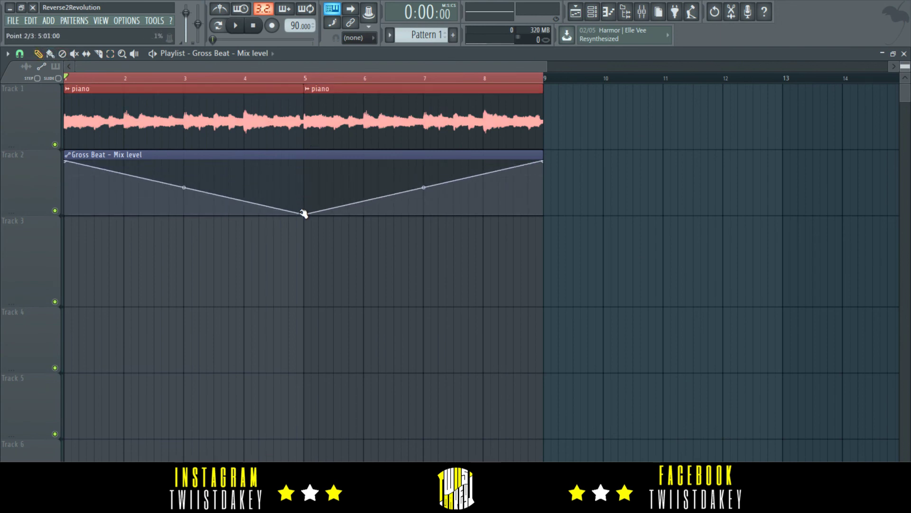
pyautogui.moveTo(68, 161); pyautogui.dragTo(63, 192)
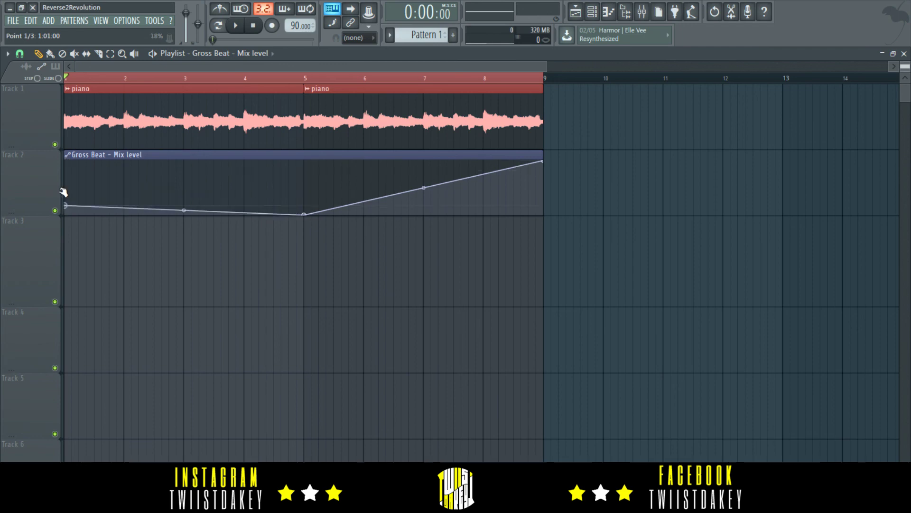
pyautogui.rightClick(311, 164)
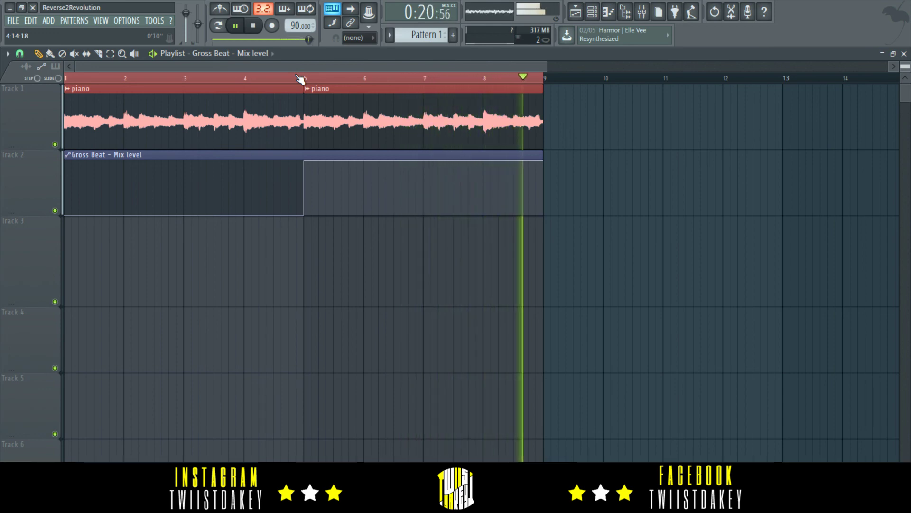
pyautogui.click(253, 26)
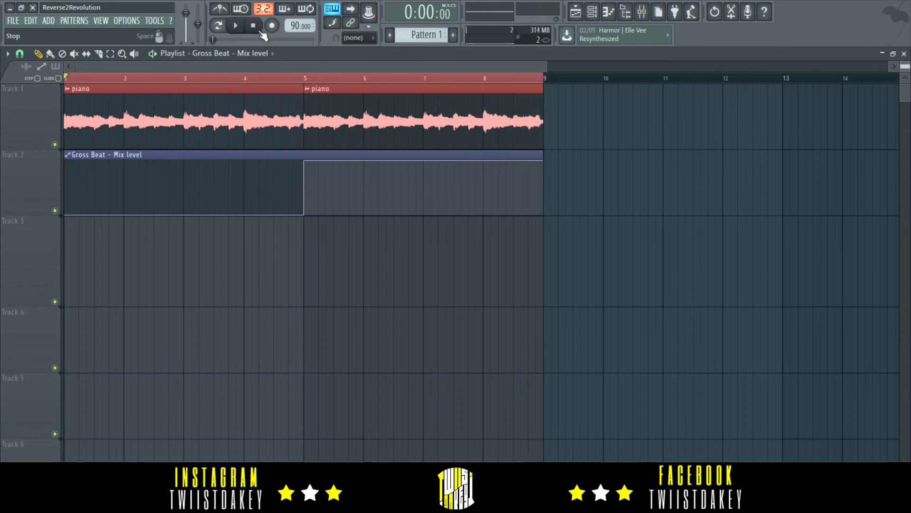